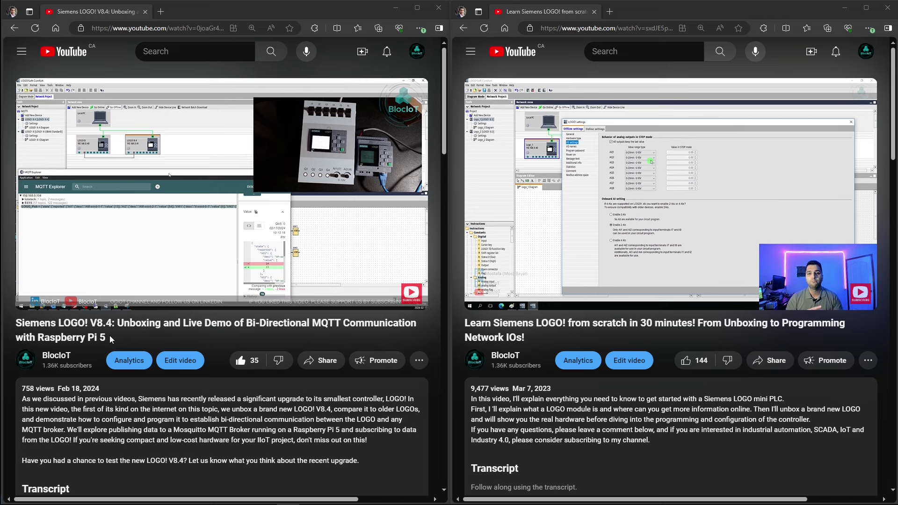
pyautogui.moveTo(105, 337); pyautogui.dragTo(18, 322)
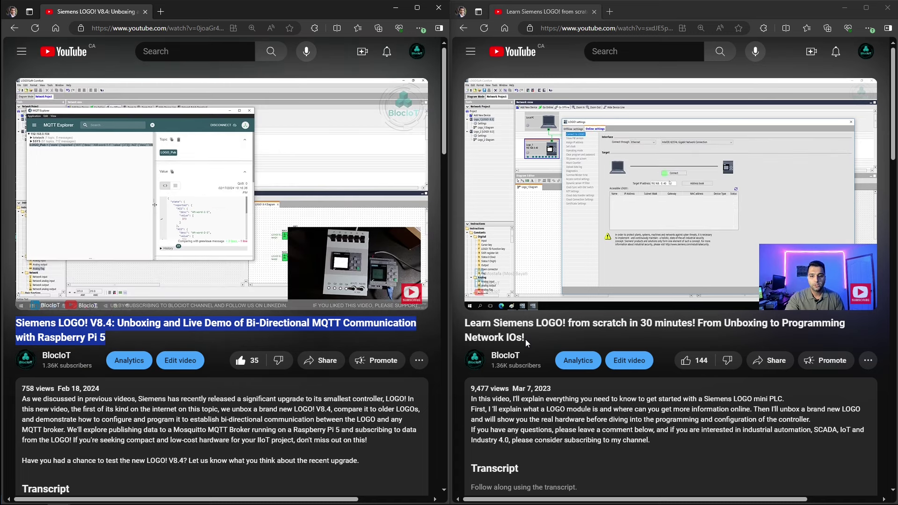
# - Select the full title of the right-hand YouTube video
pyautogui.tripleClick(525, 338)
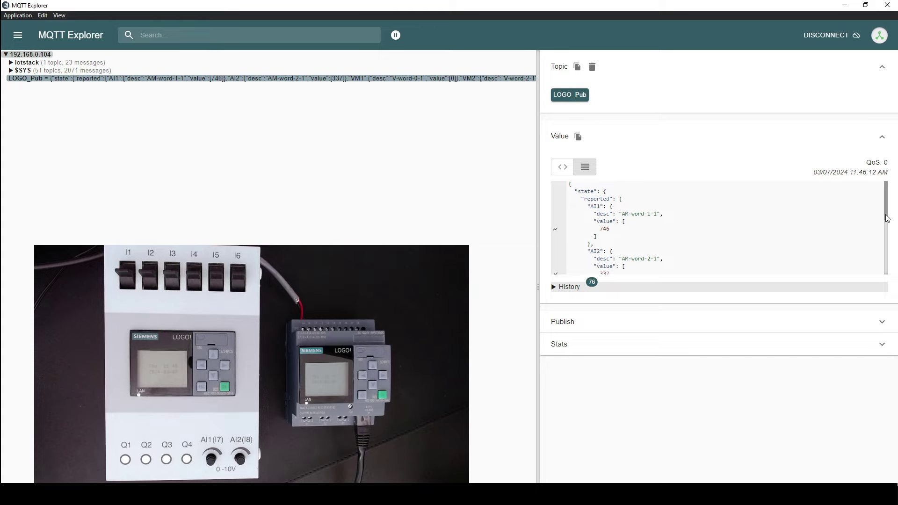
# - Scroll the LOGO_Pub Value pane so AI1 (523) and AI2 (716) are both visible
pyautogui.moveTo(887, 216); pyautogui.dragTo(887, 228)
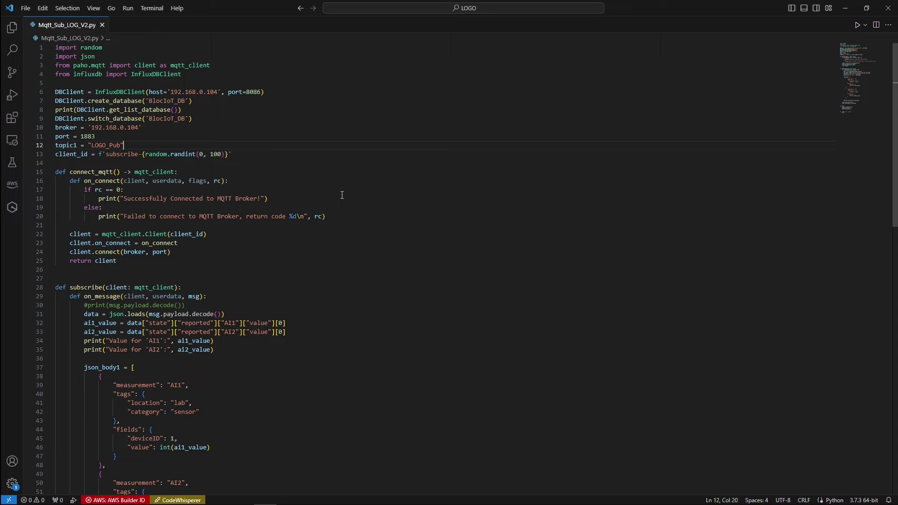
# - Switch to the Edge window playing the IoT Masterclass Part 2 video
pyautogui.hotkey('alt', 'Tab')
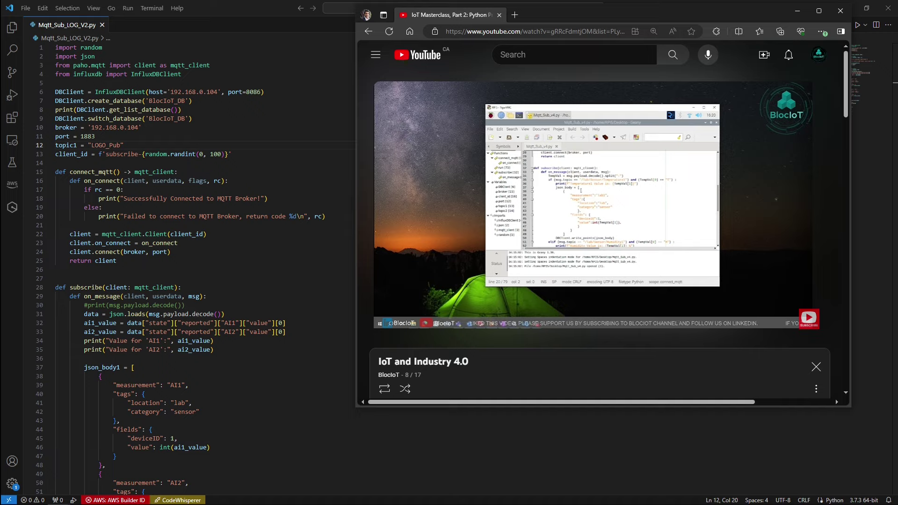
# - Bring the Mqtt_Sub_LOG_V2.py script in VS Code back to the front
pyautogui.click(224, 207)
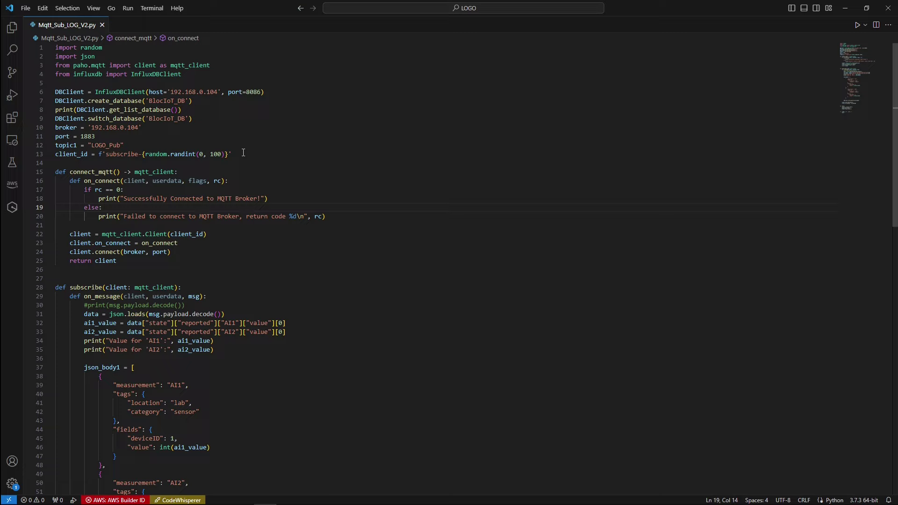
pyautogui.moveTo(124, 145); pyautogui.dragTo(52, 141)
pyautogui.click(148, 252)
pyautogui.scroll(-1, 252, 265)
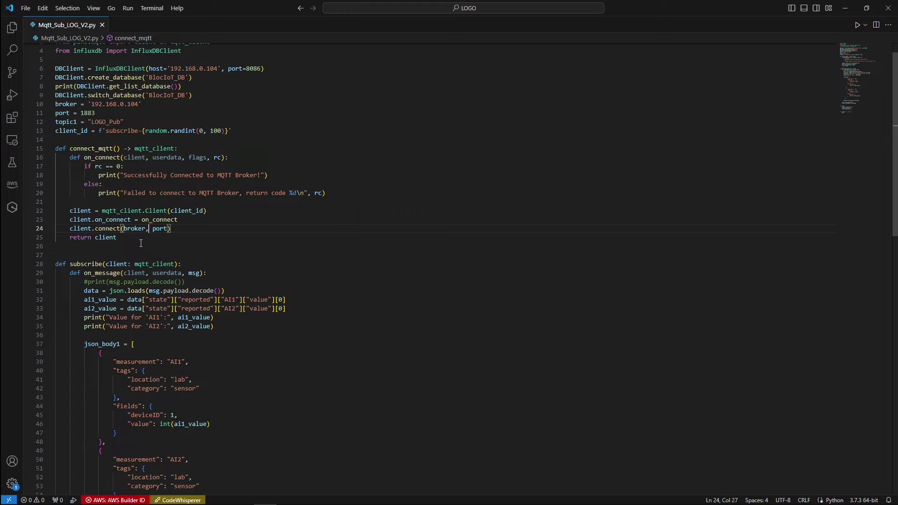
pyautogui.scroll(-2, 140, 244)
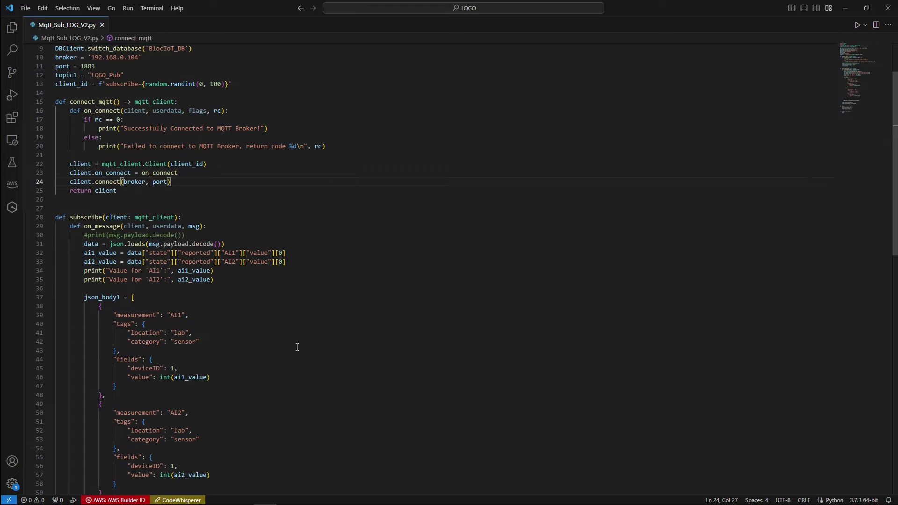
pyautogui.scroll(-3, 290, 340)
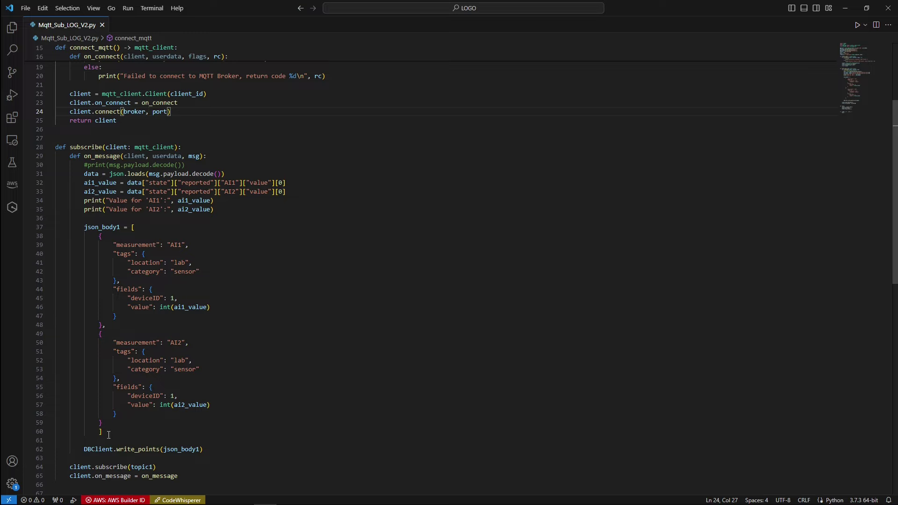
pyautogui.moveTo(102, 431); pyautogui.dragTo(83, 227)
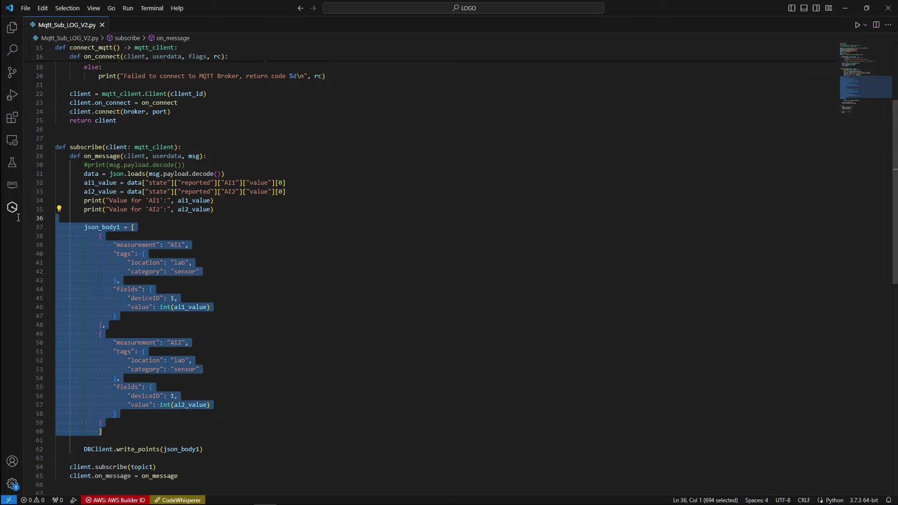
pyautogui.click(234, 307)
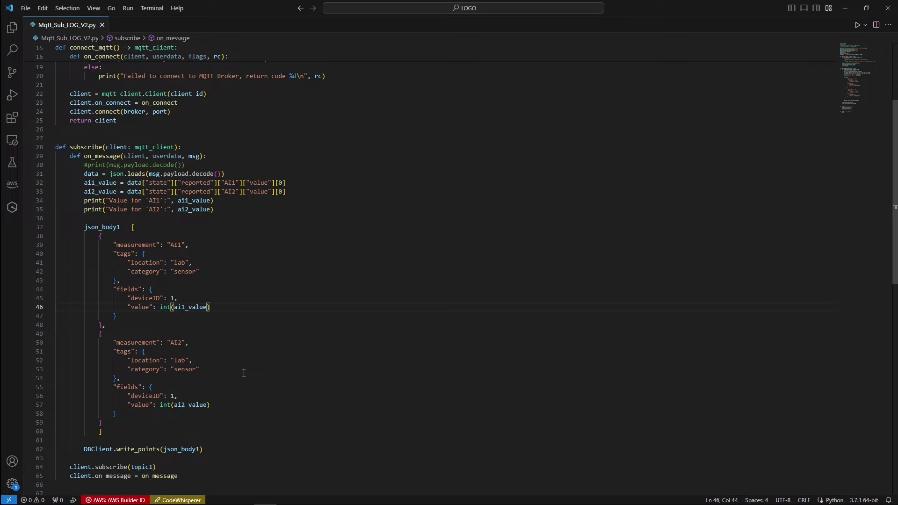
pyautogui.scroll(3, 244, 372)
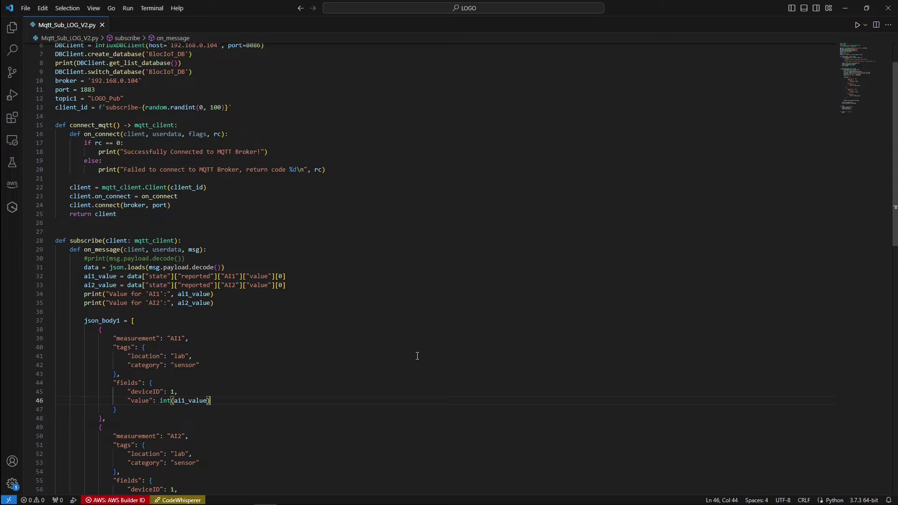
pyautogui.scroll(-2, 417, 356)
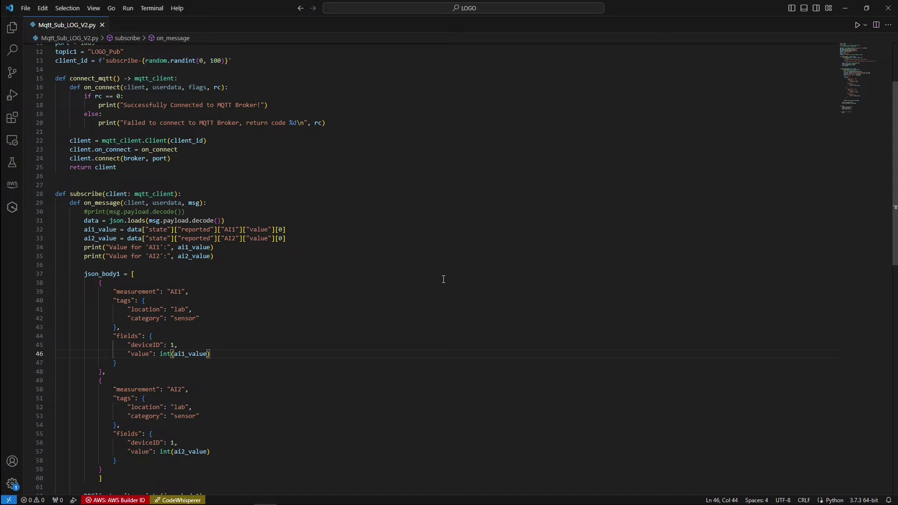
# - Run Mqtt_Sub_LOG_V2.py in debug mode so the terminal prints AI1 and AI2 values
pyautogui.click(443, 279)
pyautogui.press('F5')
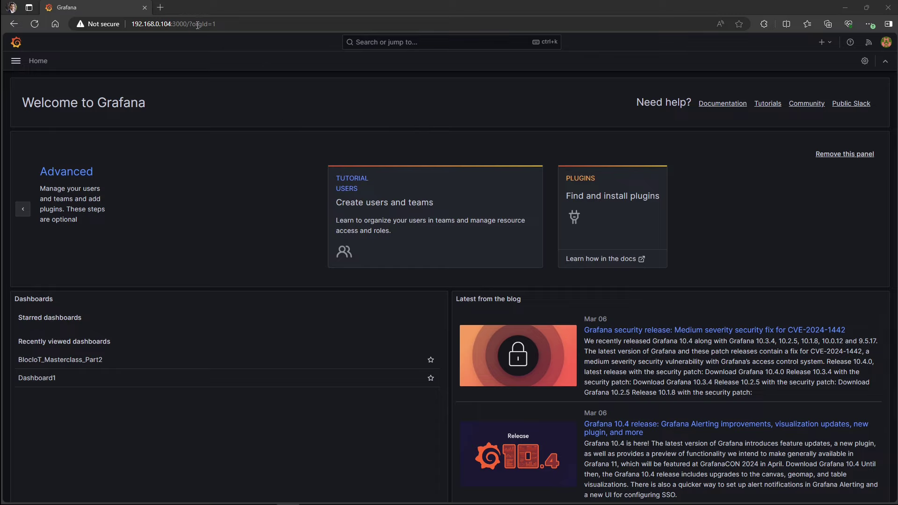
# - Highlight the Grafana server IP 192.168.0.104 and port 3000 in the address bar
pyautogui.click(172, 24)
pyautogui.moveTo(172, 24); pyautogui.dragTo(129, 22)
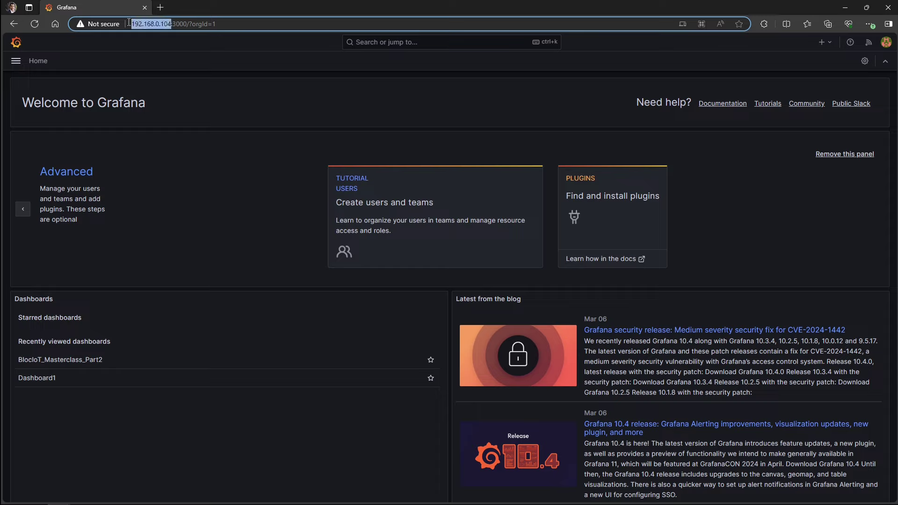
pyautogui.doubleClick(180, 24)
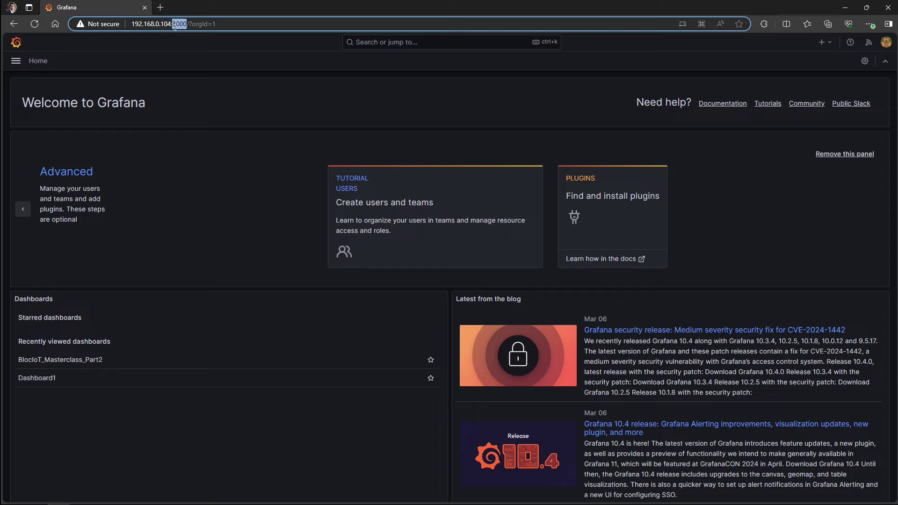
pyautogui.click(87, 87)
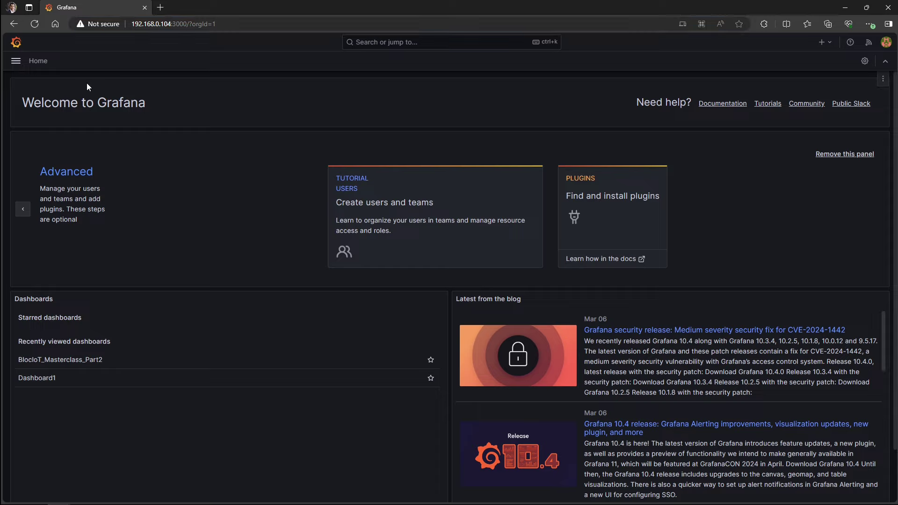
# - Go to Connections and open the Data sources list showing InfluxDB and InfluxDB-1
pyautogui.click(15, 66)
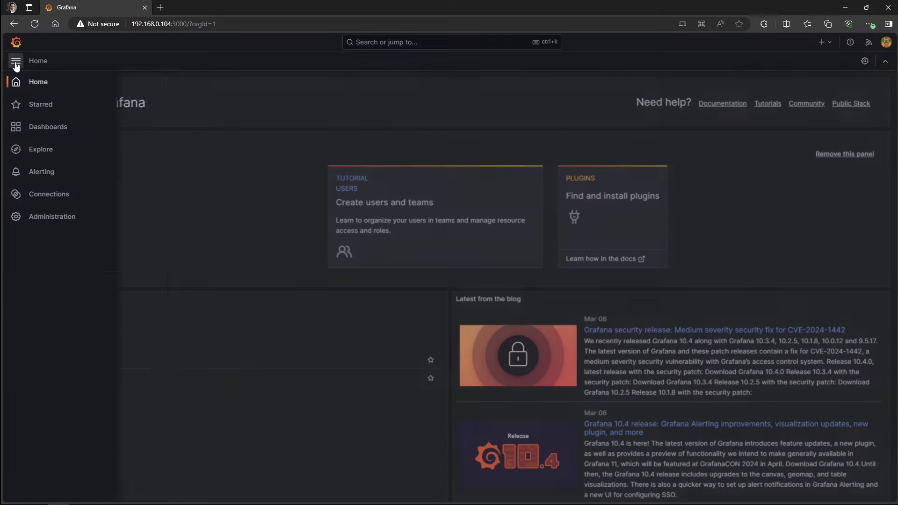
pyautogui.click(66, 193)
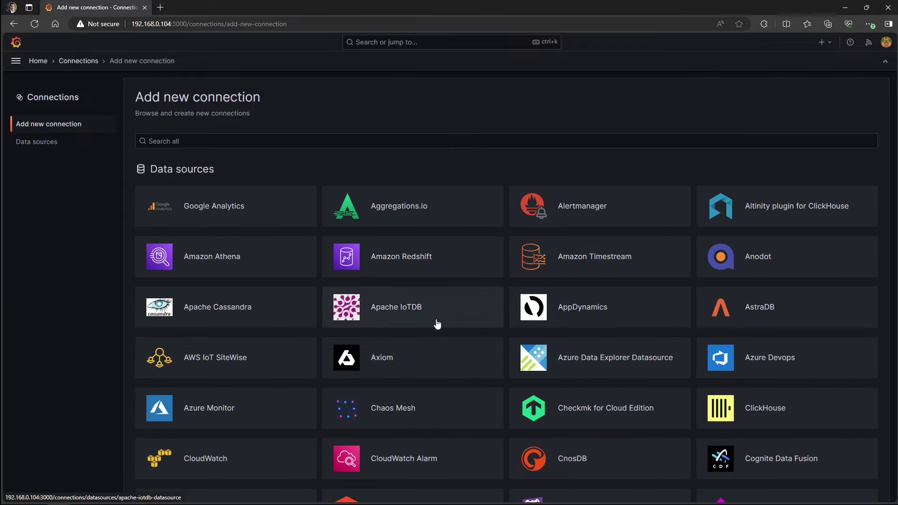
pyautogui.scroll(-6, 435, 323)
pyautogui.scroll(6, 436, 330)
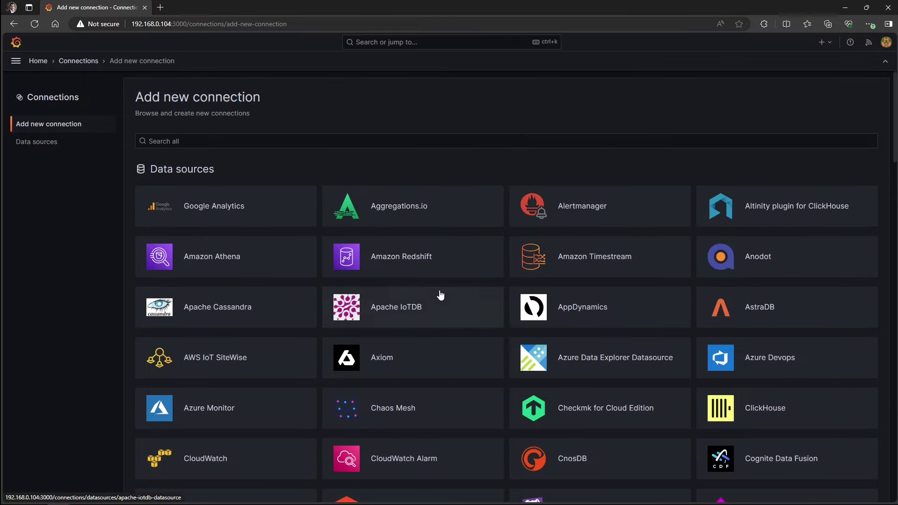
pyautogui.hotkey('alt', 'Left')
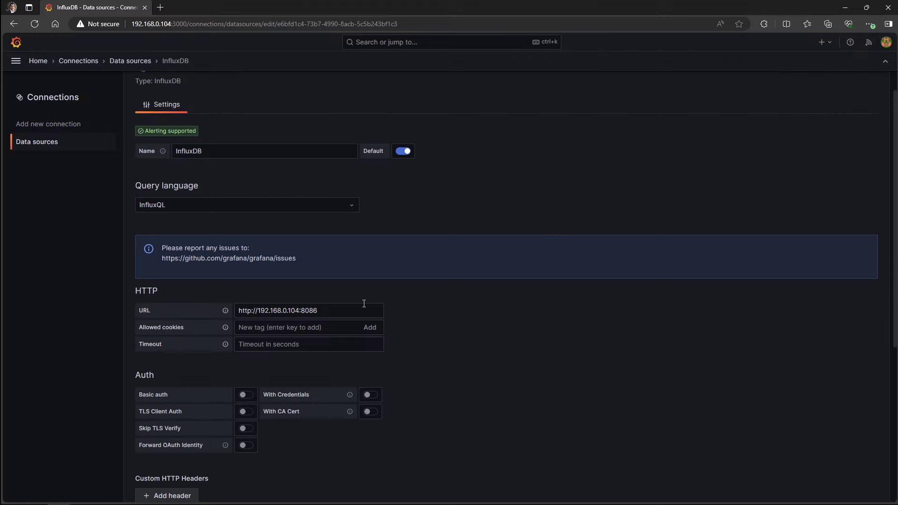
# - Highlight the InfluxDB URL's host address and port 8086
pyautogui.scroll(-1, 425, 310)
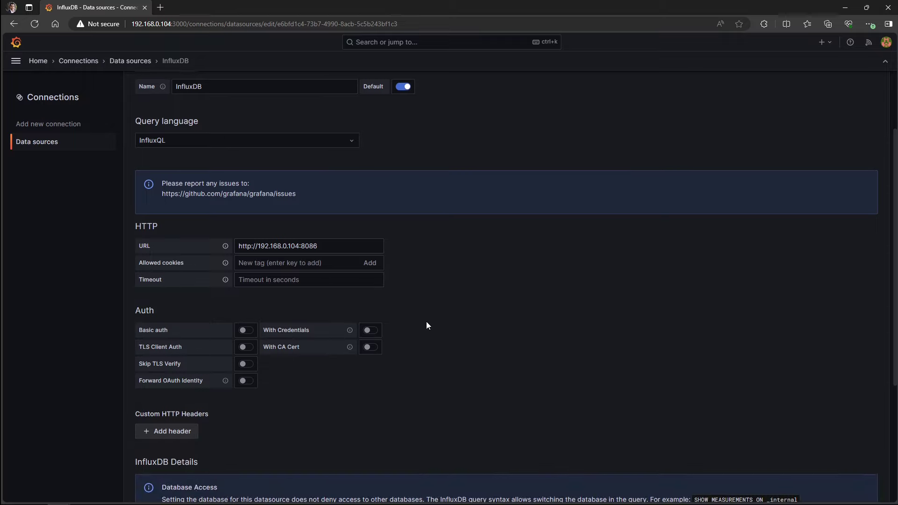
pyautogui.press('Tab')
pyautogui.moveTo(304, 247); pyautogui.dragTo(221, 253)
pyautogui.moveTo(329, 248); pyautogui.dragTo(301, 247)
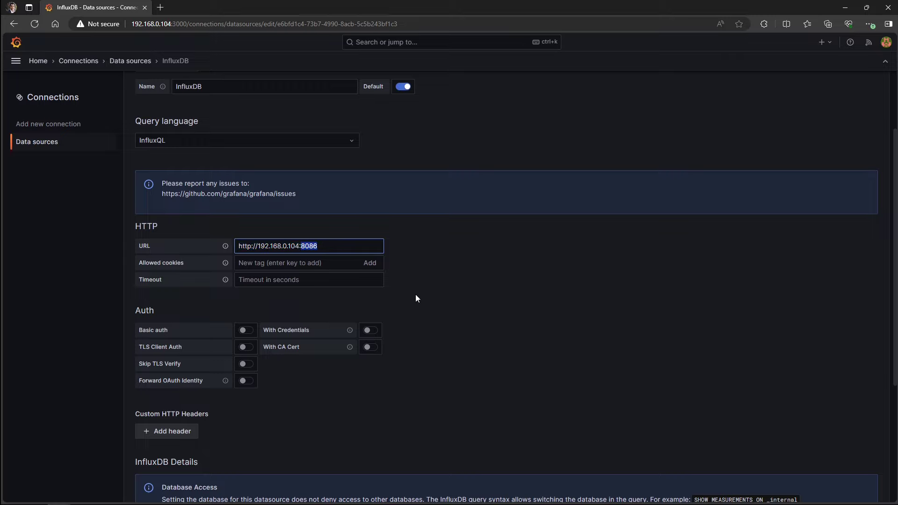
# - Set the database to BlocIoT_DB and keep GET as the HTTP method
pyautogui.scroll(-3, 401, 297)
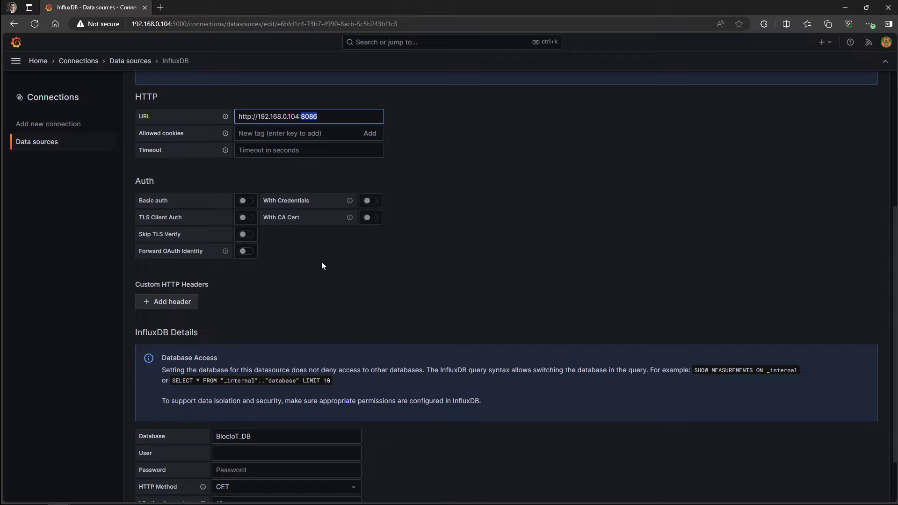
pyautogui.scroll(-2, 322, 266)
pyautogui.moveTo(262, 373); pyautogui.dragTo(215, 370)
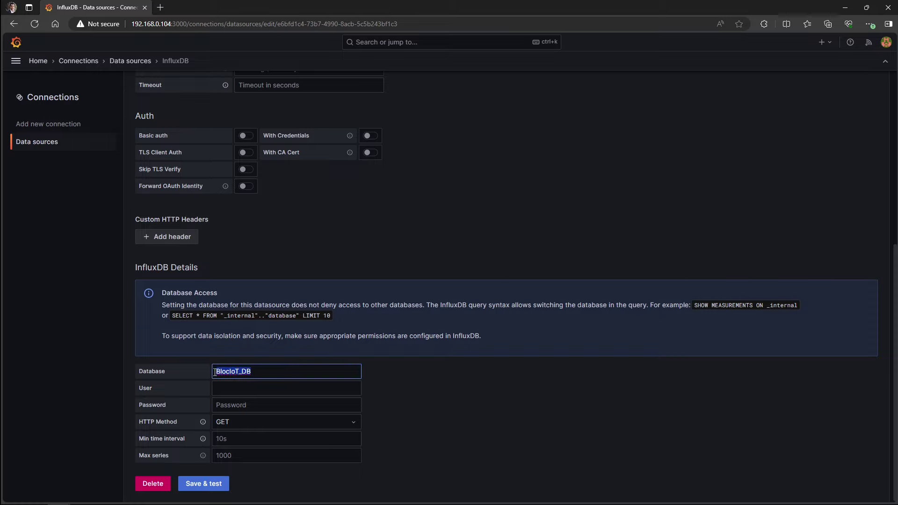
pyautogui.click(275, 374)
pyautogui.click(354, 423)
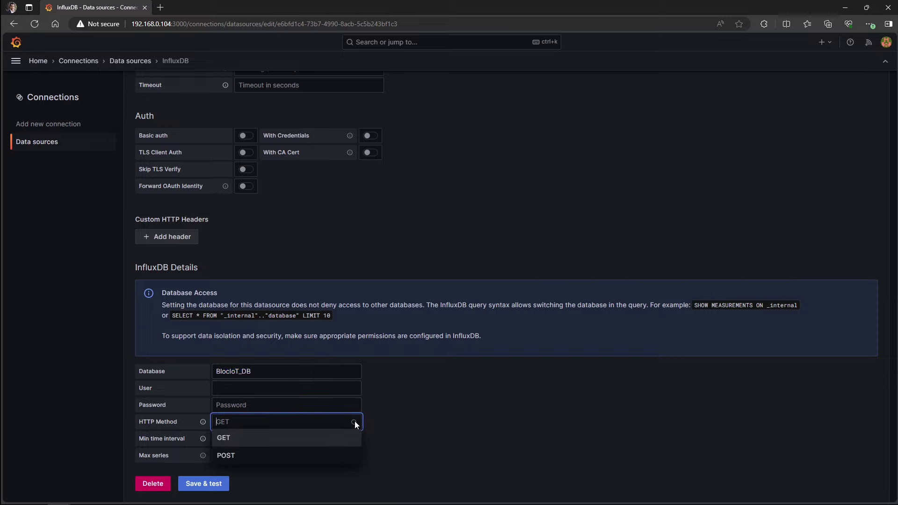
pyautogui.click(448, 418)
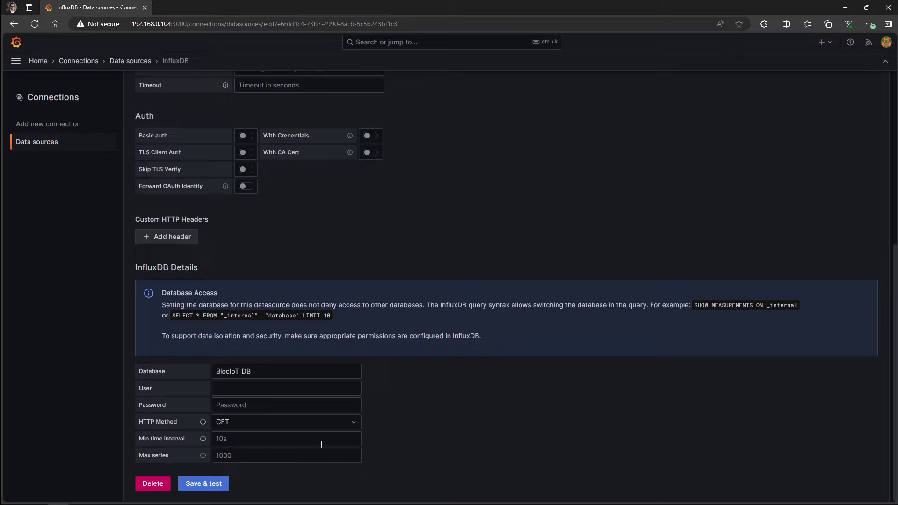
# - Save and test the InfluxDB data source, confirming it works with 2 measurements found
pyautogui.click(205, 483)
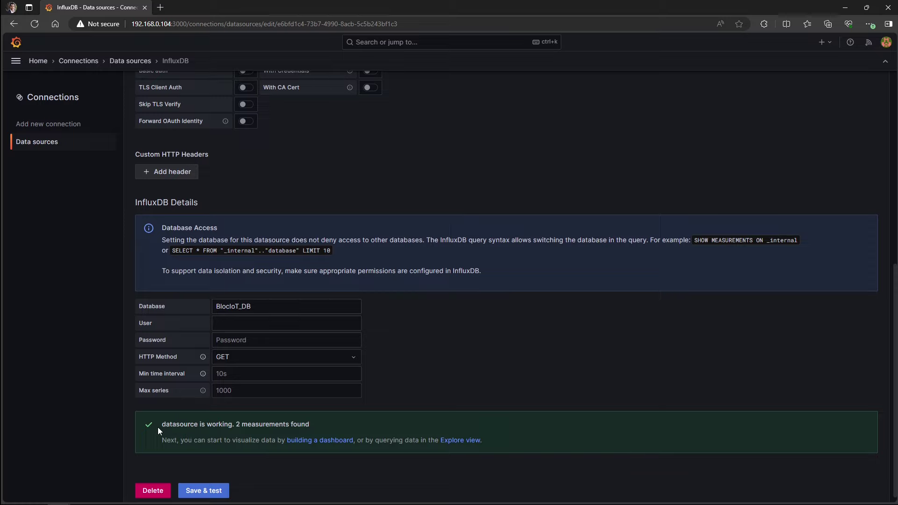
pyautogui.moveTo(162, 424); pyautogui.dragTo(231, 426)
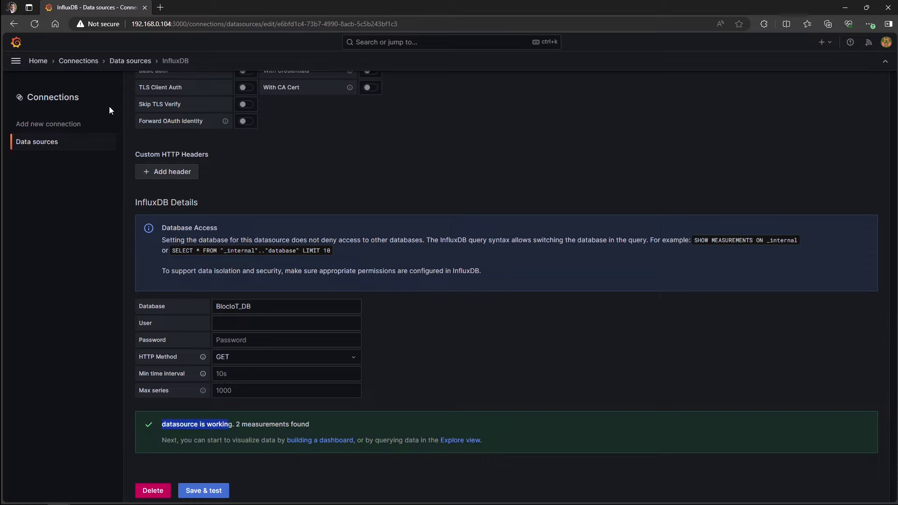
# - Create a new blank dashboard from Dashboards and add its first visualization panel
pyautogui.click(18, 65)
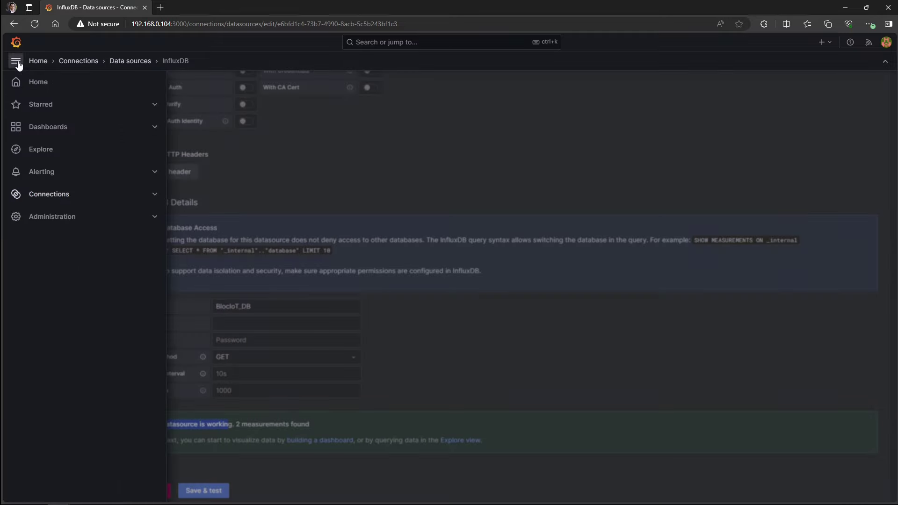
pyautogui.click(51, 131)
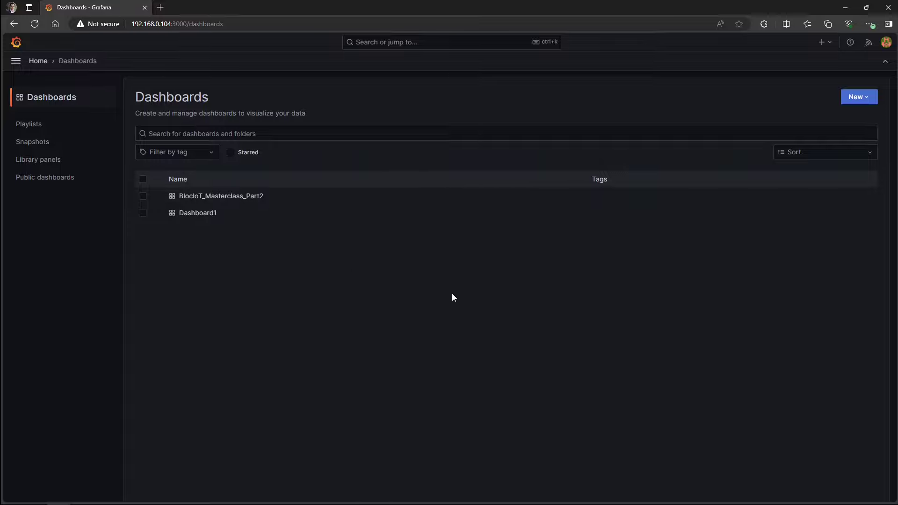
pyautogui.click(856, 98)
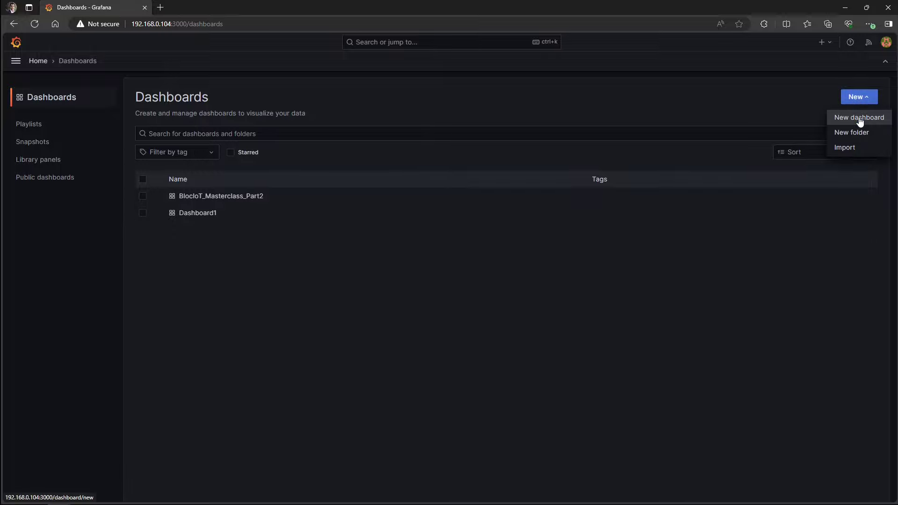
pyautogui.click(859, 118)
pyautogui.click(452, 211)
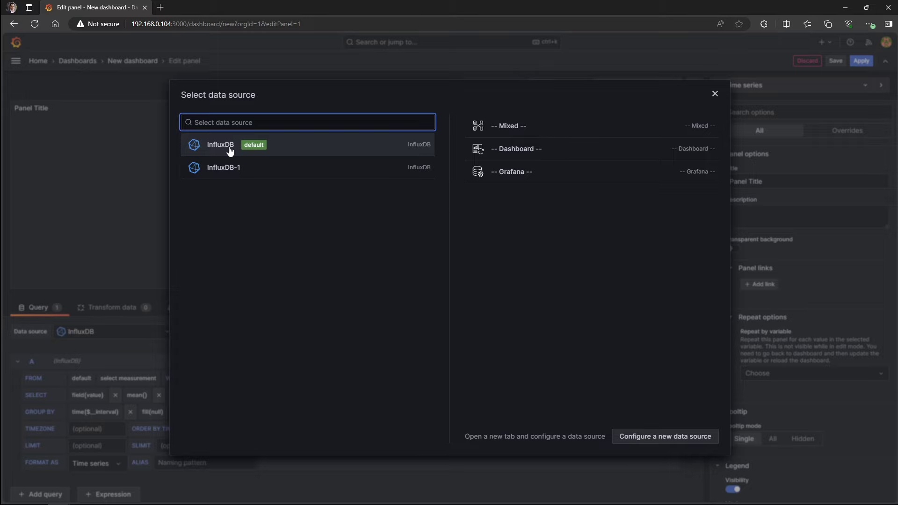
# - Query the AI1 measurement from InfluxDB and show the last 5 minutes
pyautogui.click(229, 148)
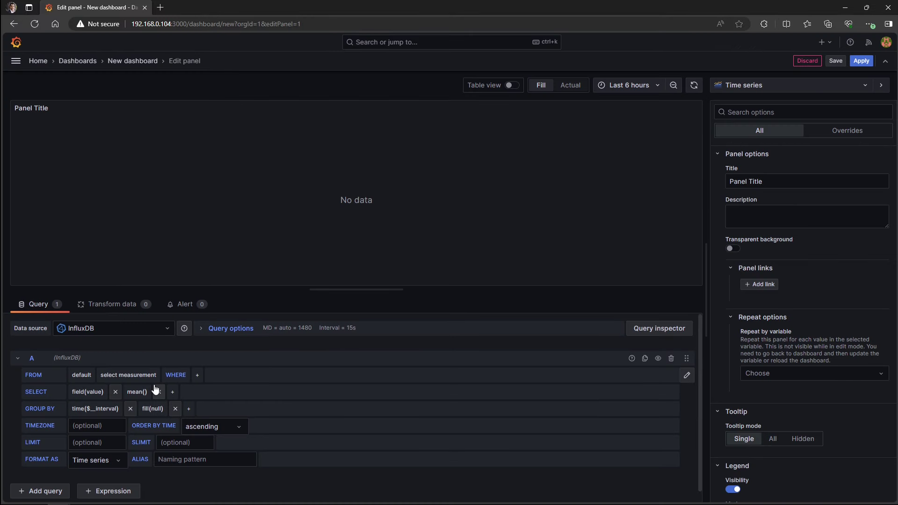
pyautogui.click(144, 375)
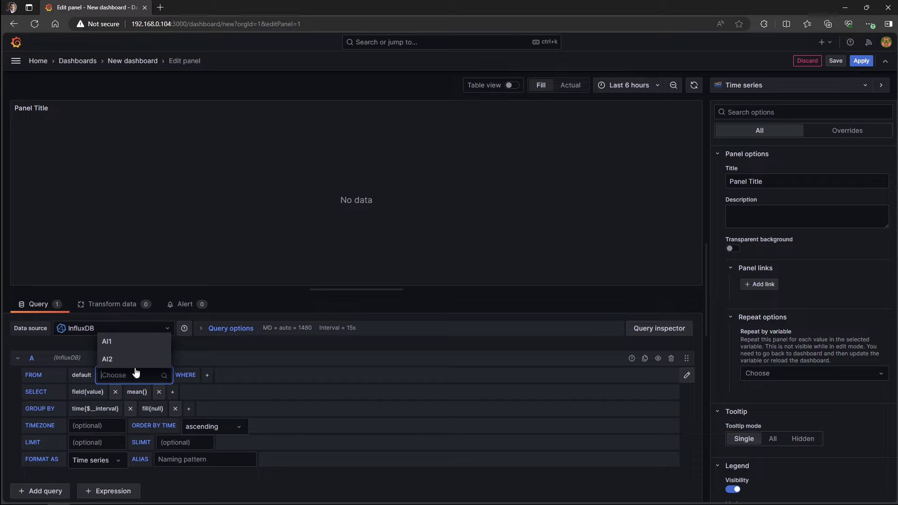
pyautogui.click(113, 343)
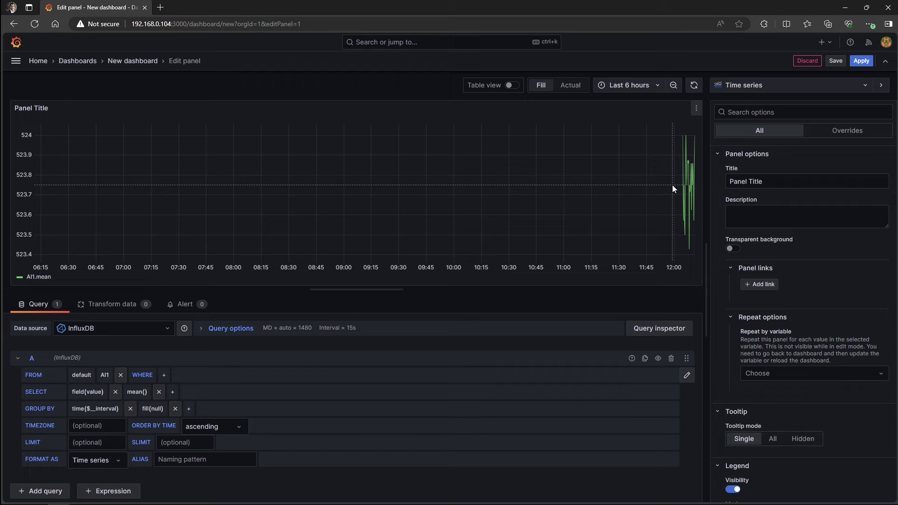
pyautogui.click(629, 84)
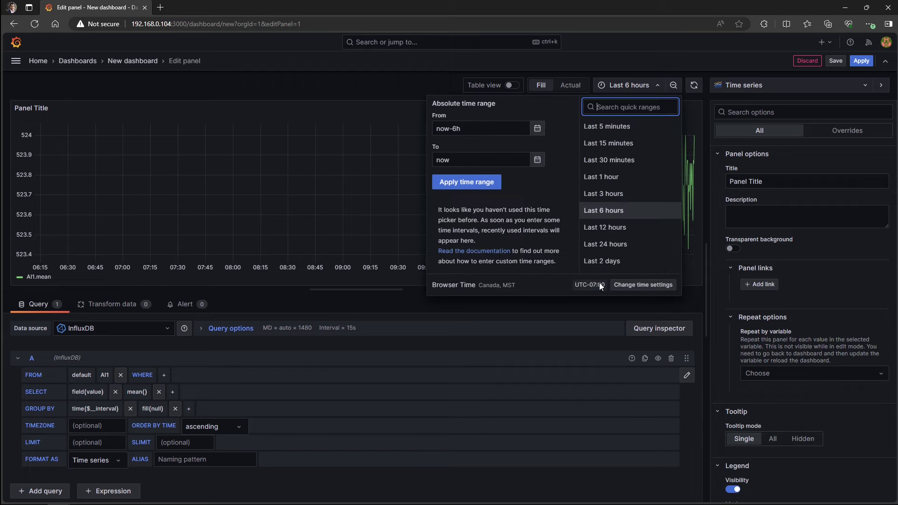
pyautogui.click(602, 127)
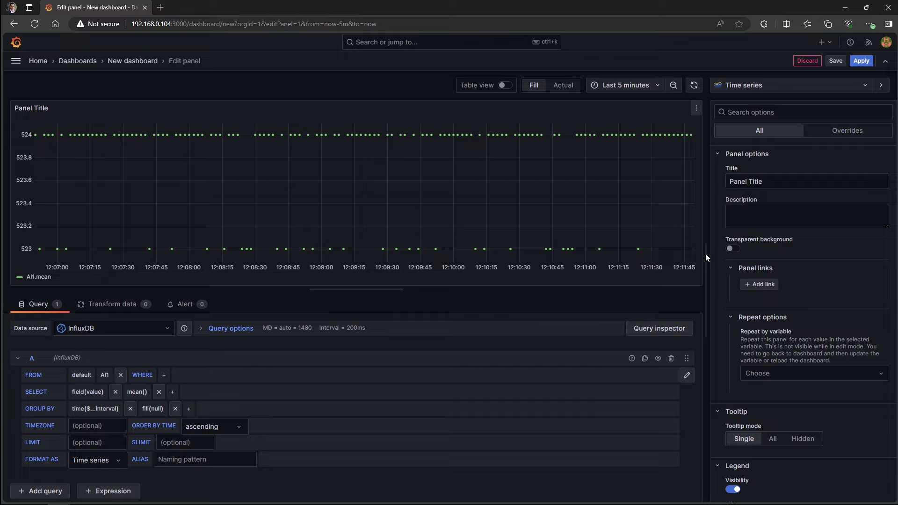
# - Retitle the time-series panel 'LOG AI1' and set Connect null values to Always
pyautogui.moveTo(792, 181); pyautogui.dragTo(702, 186)
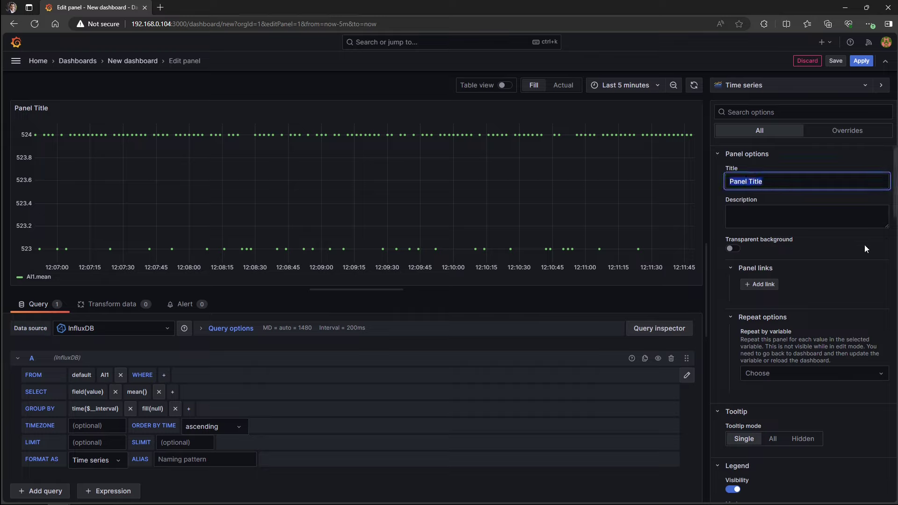
pyautogui.write('LOG AI1')
pyautogui.scroll(-12, 821, 296)
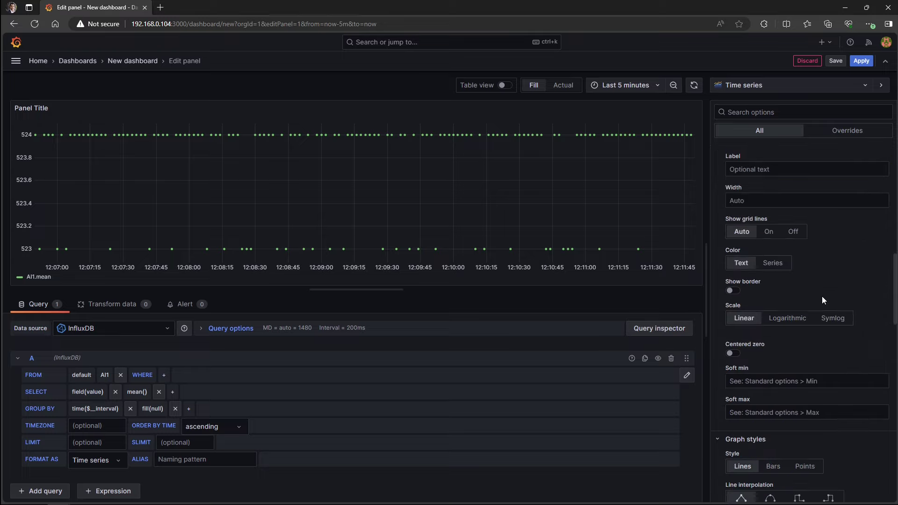
pyautogui.scroll(-3, 822, 298)
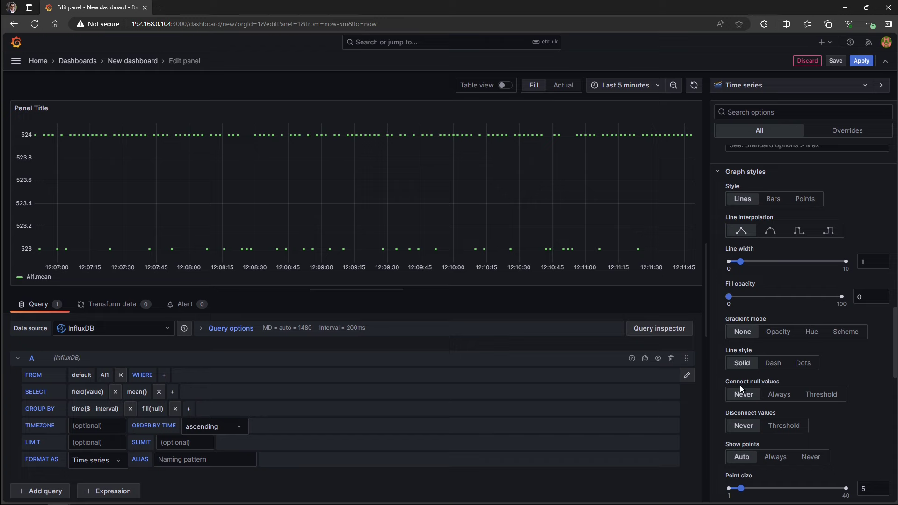
pyautogui.click(774, 395)
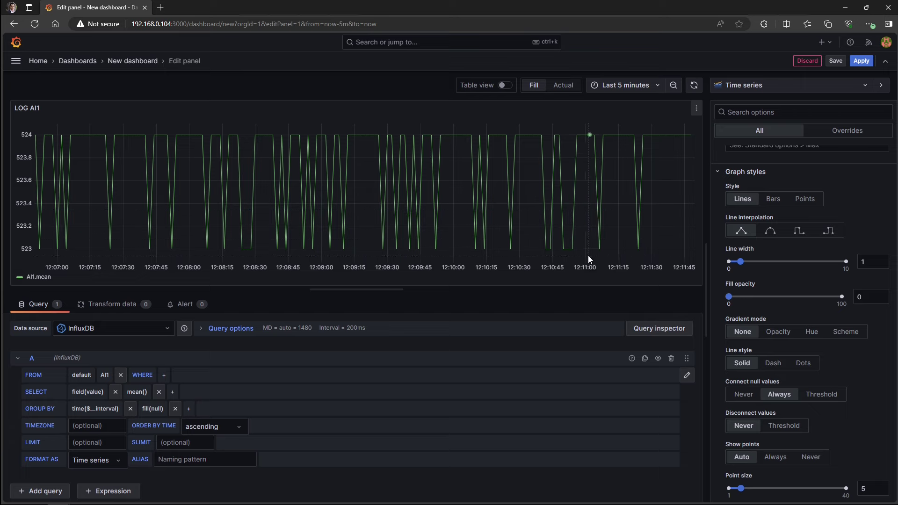
pyautogui.scroll(-15, 806, 449)
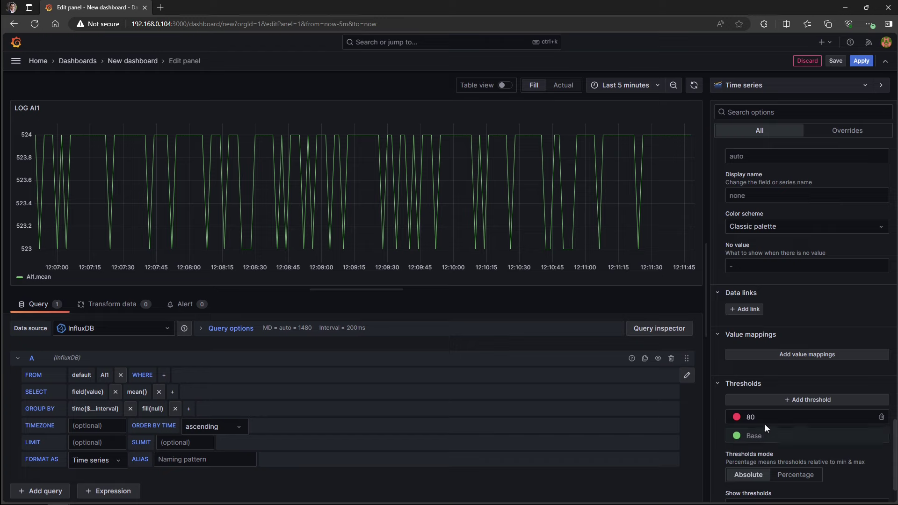
pyautogui.scroll(20, 809, 281)
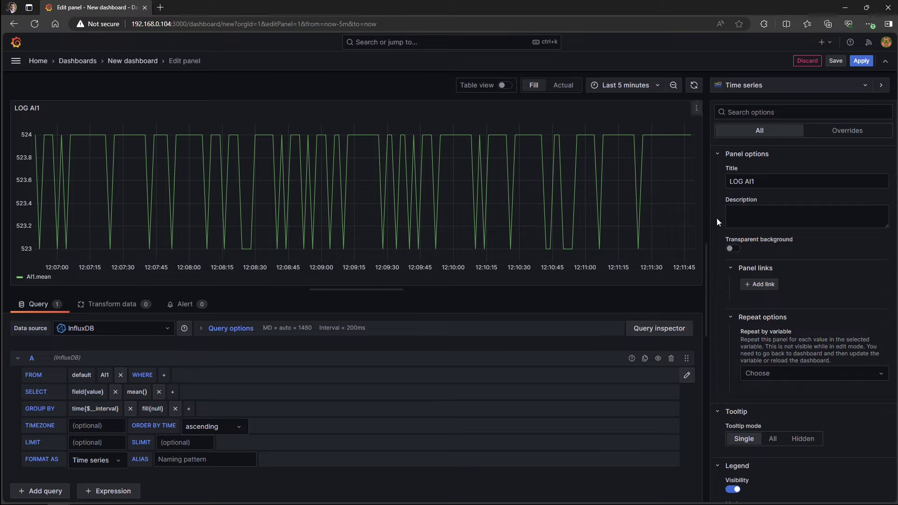
# - Apply the graph, then add a new gauge panel querying the AI1 measurement
pyautogui.click(862, 61)
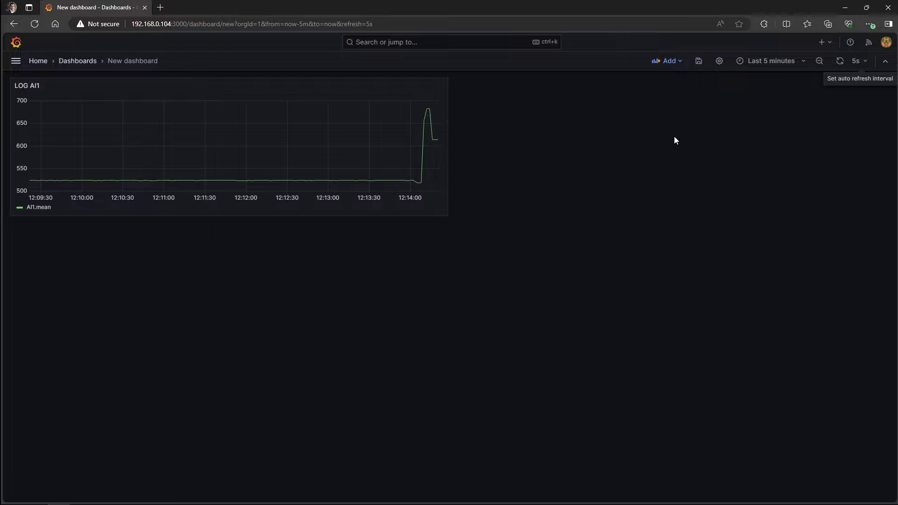
pyautogui.click(678, 61)
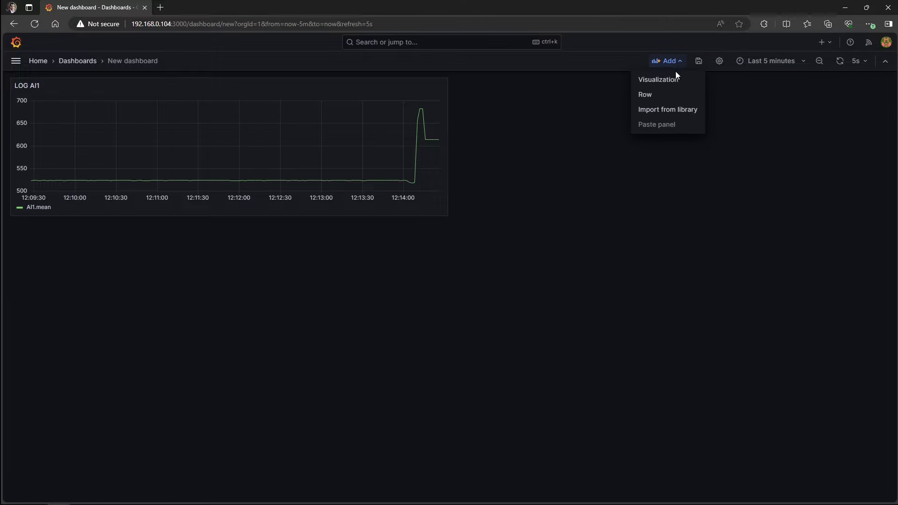
pyautogui.click(673, 80)
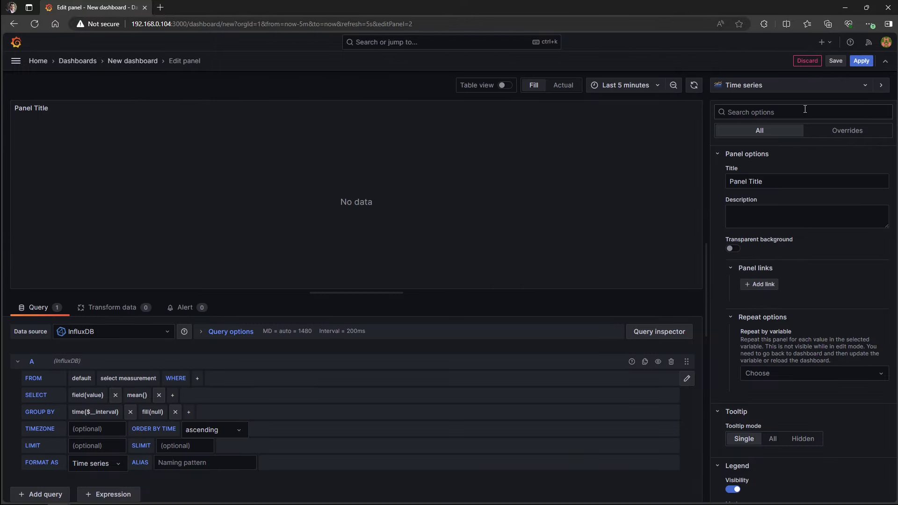
pyautogui.click(795, 86)
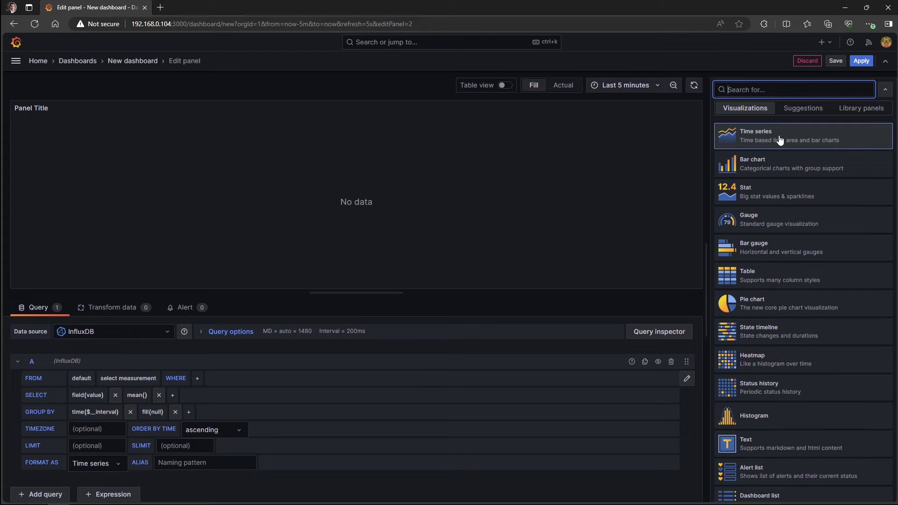
pyautogui.click(777, 222)
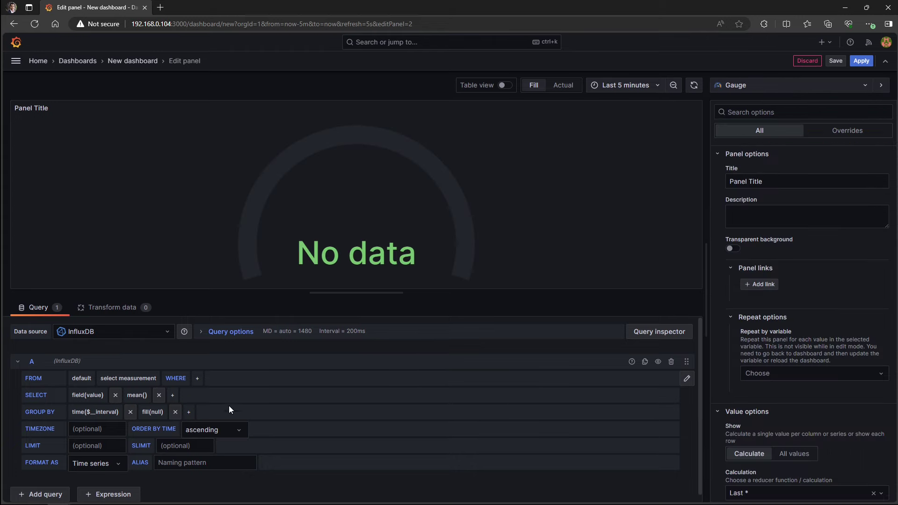
pyautogui.click(156, 382)
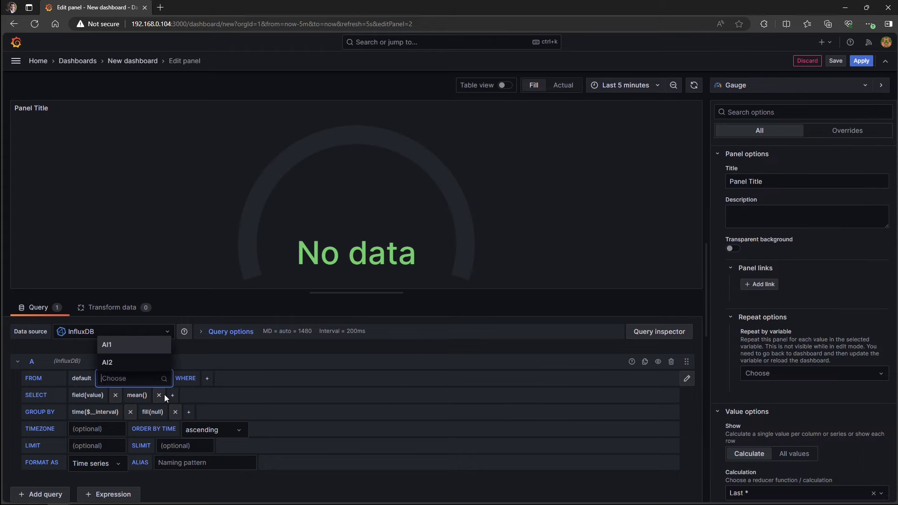
pyautogui.click(109, 345)
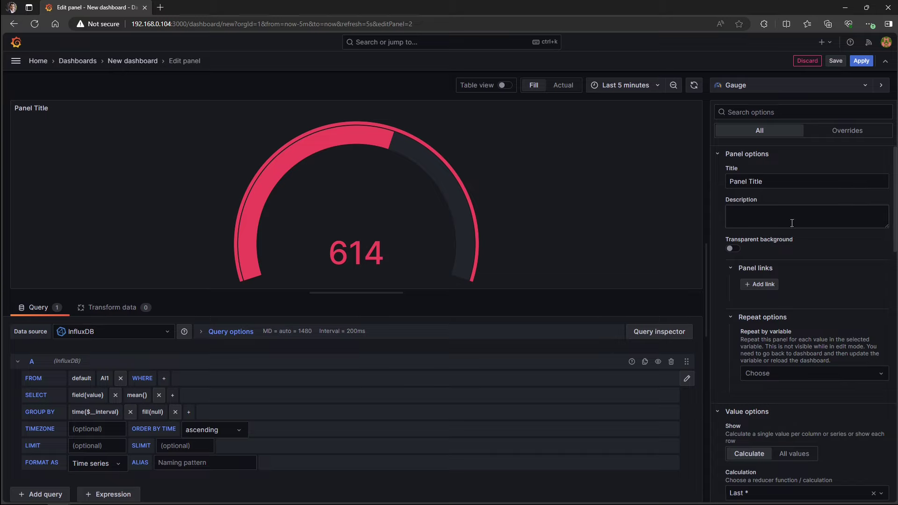
# - Title the gauge 'LOGO AI1' and set thresholds at 700 (red) and 500 (yellow)
pyautogui.tripleClick(795, 182)
pyautogui.write('LOGO')
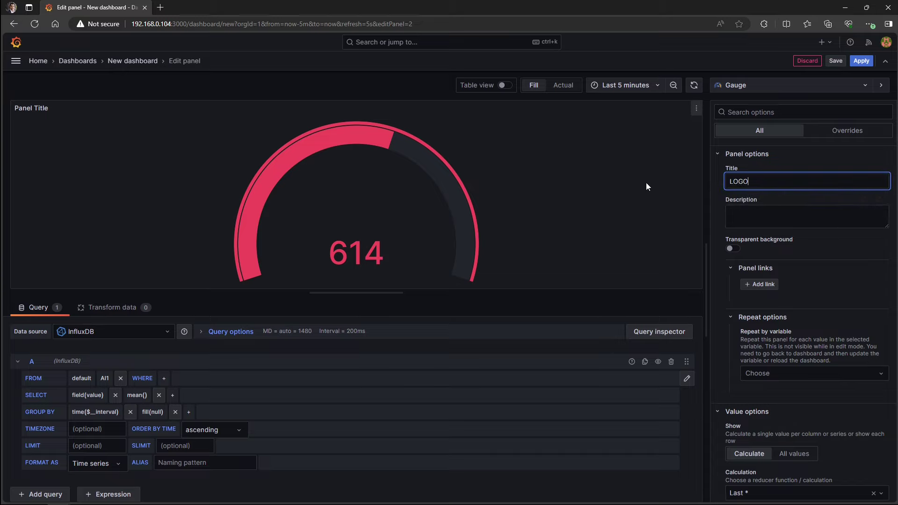
pyautogui.write(' AI1')
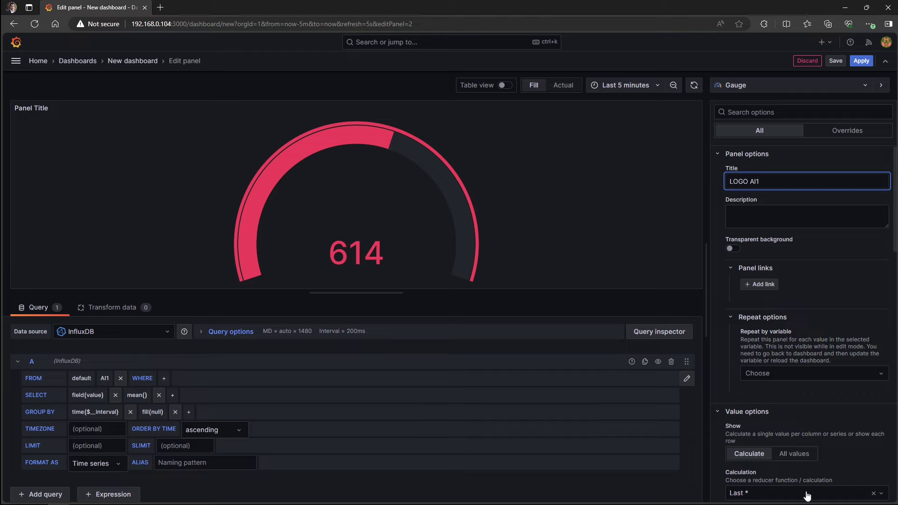
pyautogui.scroll(-15, 790, 302)
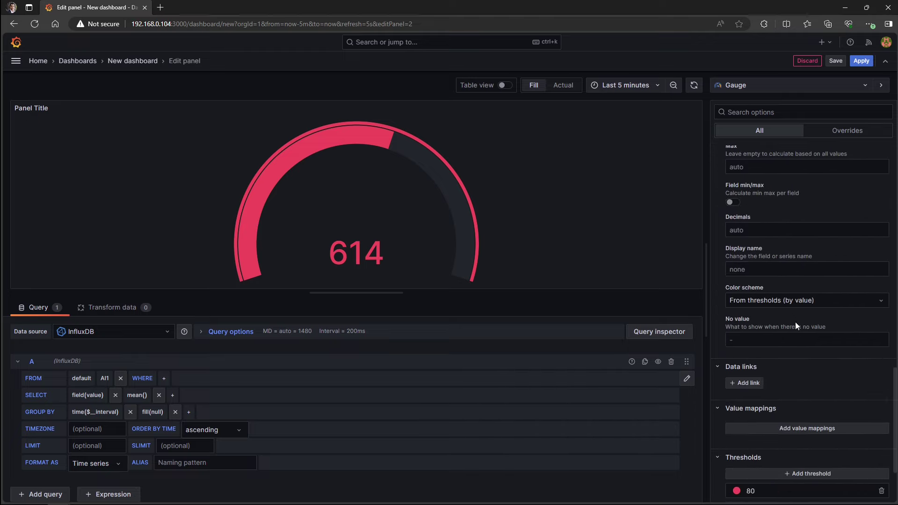
pyautogui.scroll(-2, 796, 323)
pyautogui.click(748, 395)
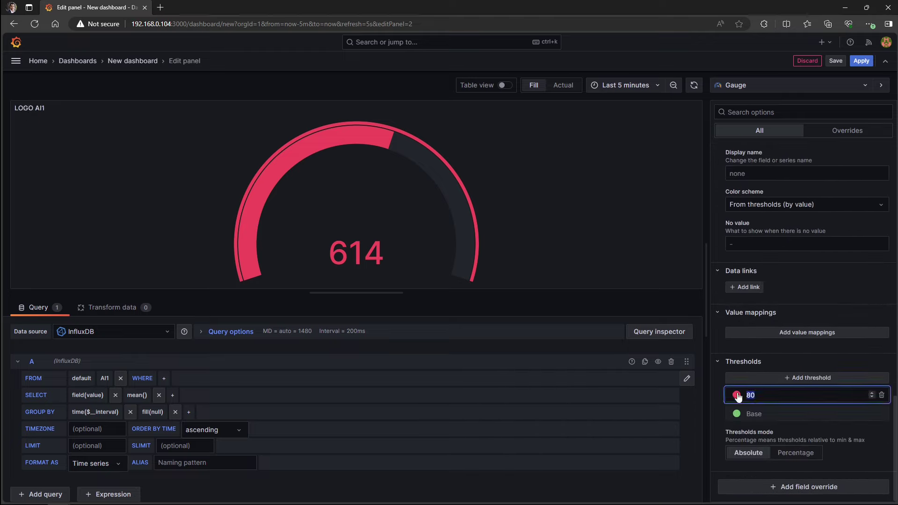
pyautogui.write('700')
pyautogui.click(773, 430)
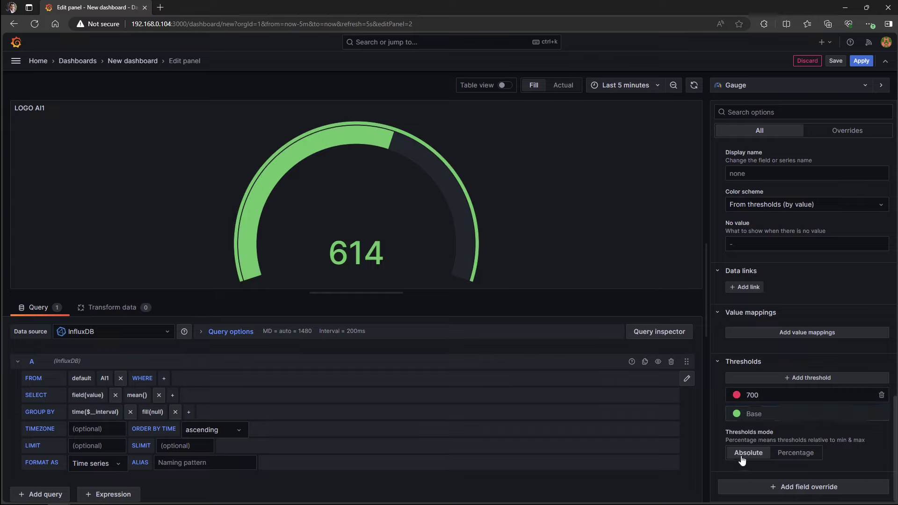
pyautogui.click(807, 377)
pyautogui.write('500')
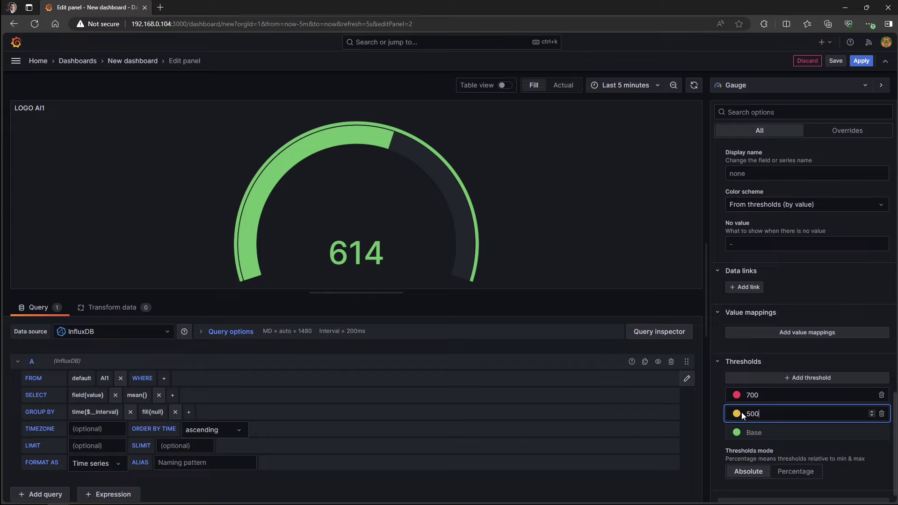
pyautogui.click(781, 433)
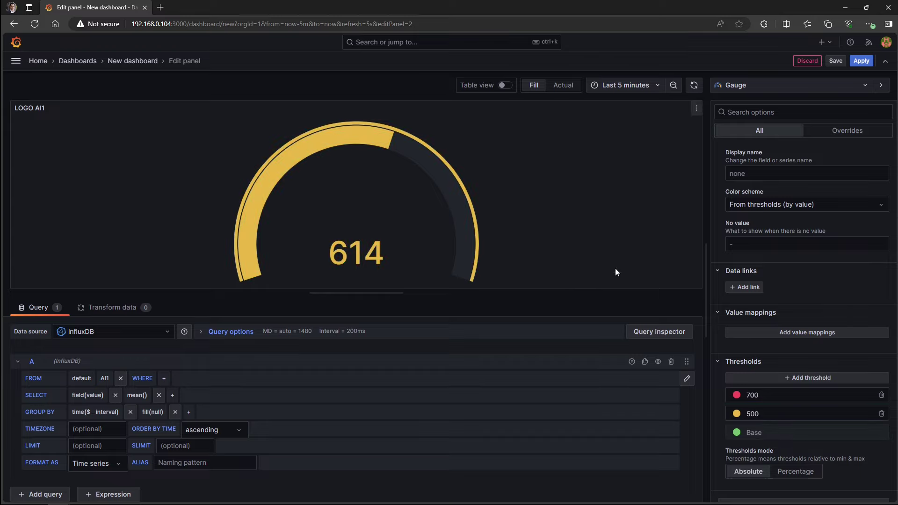
# - Move the LOG AI1 graph beside the gauge and save the dashboard as 'LOGO_Dashboard'
pyautogui.click(862, 61)
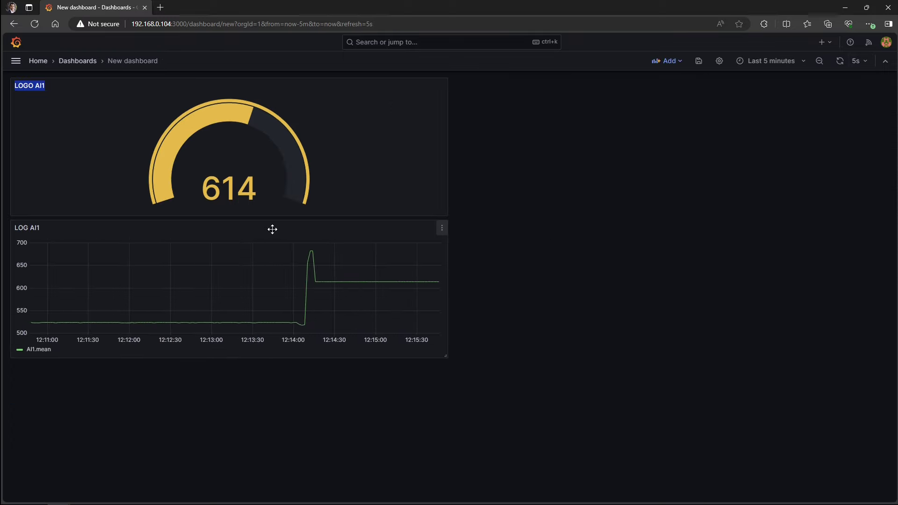
pyautogui.moveTo(267, 227); pyautogui.dragTo(732, 67)
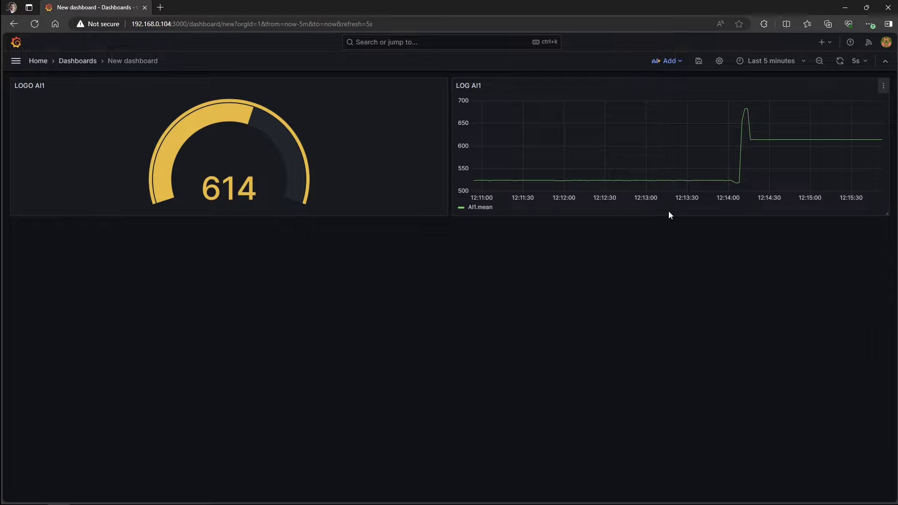
pyautogui.click(700, 63)
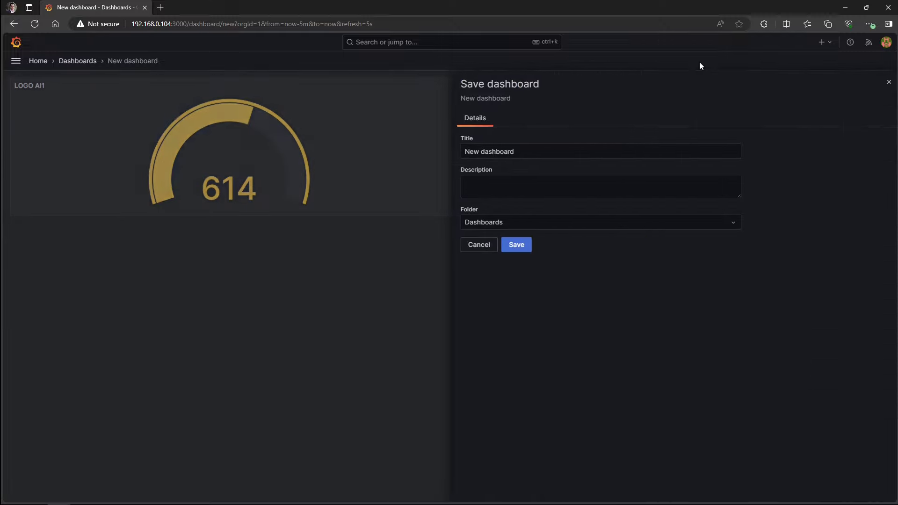
pyautogui.moveTo(538, 150); pyautogui.dragTo(423, 133)
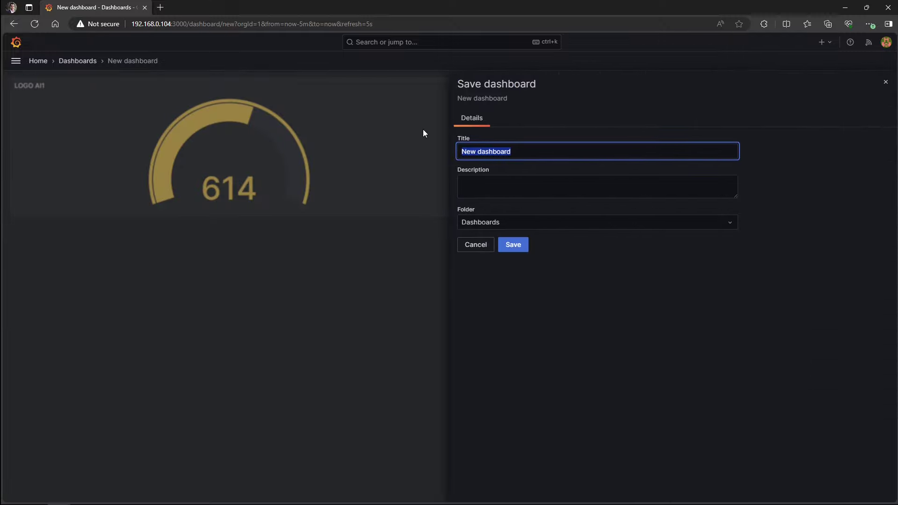
pyautogui.write('LOG')
pyautogui.press('BackSpace')
pyautogui.press('BackSpace')
pyautogui.press('BackSpace')
pyautogui.write('LOGO_Dashboard')
pyautogui.click(510, 244)
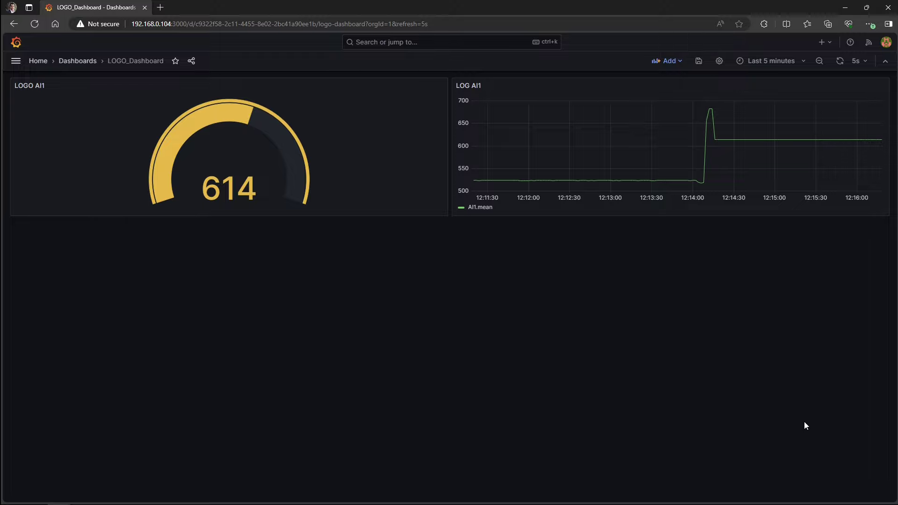
# - Add a new visualization panel querying AI2, titled 'LOGO AI2'
pyautogui.click(668, 62)
pyautogui.click(668, 81)
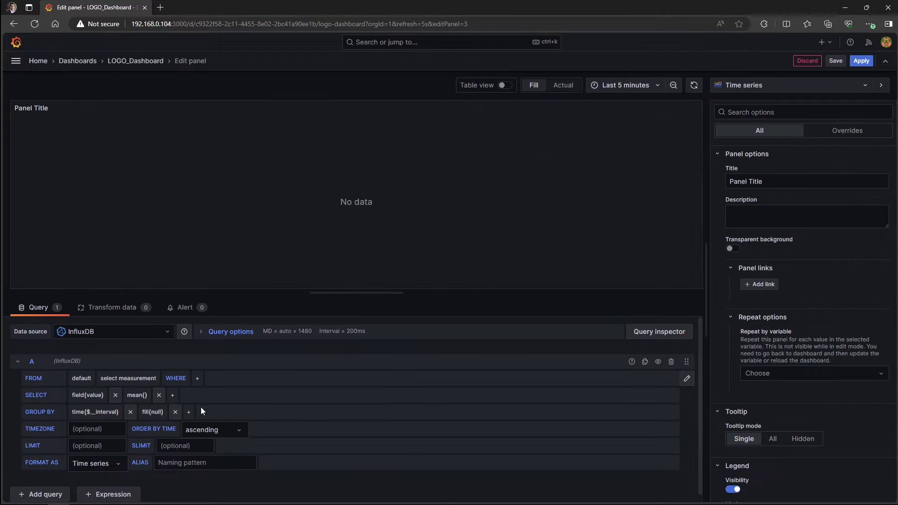
pyautogui.click(128, 378)
pyautogui.click(126, 361)
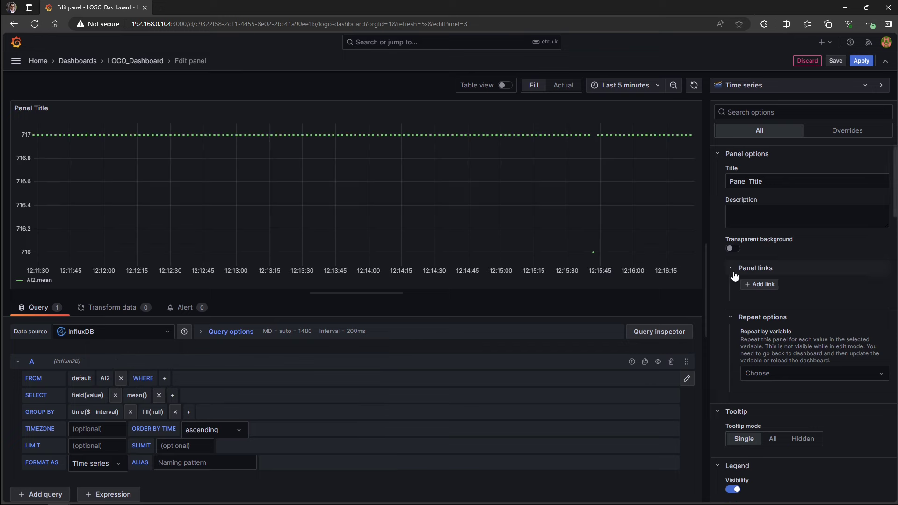
pyautogui.scroll(-3, 784, 348)
pyautogui.scroll(3, 783, 348)
pyautogui.moveTo(766, 181); pyautogui.dragTo(679, 169)
pyautogui.write('LOGO AI')
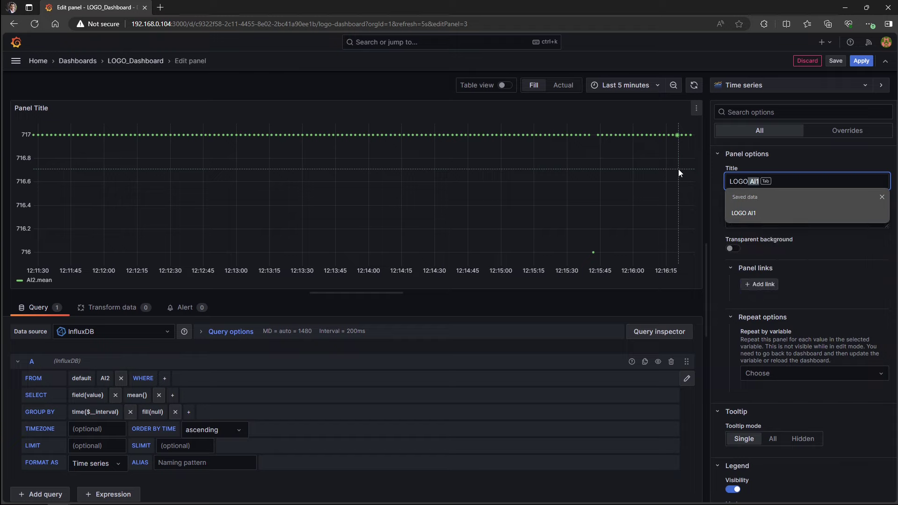
pyautogui.write('2')
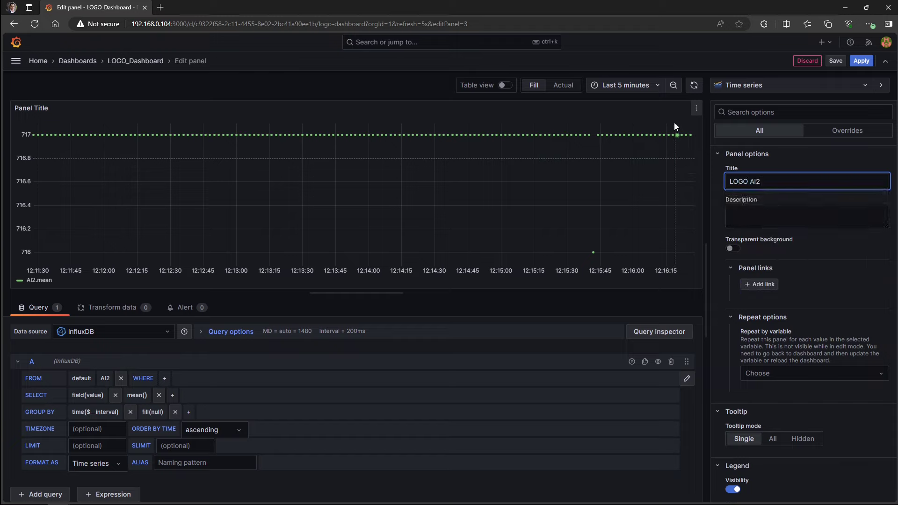
# - Set Connect null values to Always and the red threshold to 700
pyautogui.scroll(-7, 823, 369)
pyautogui.scroll(-4, 819, 366)
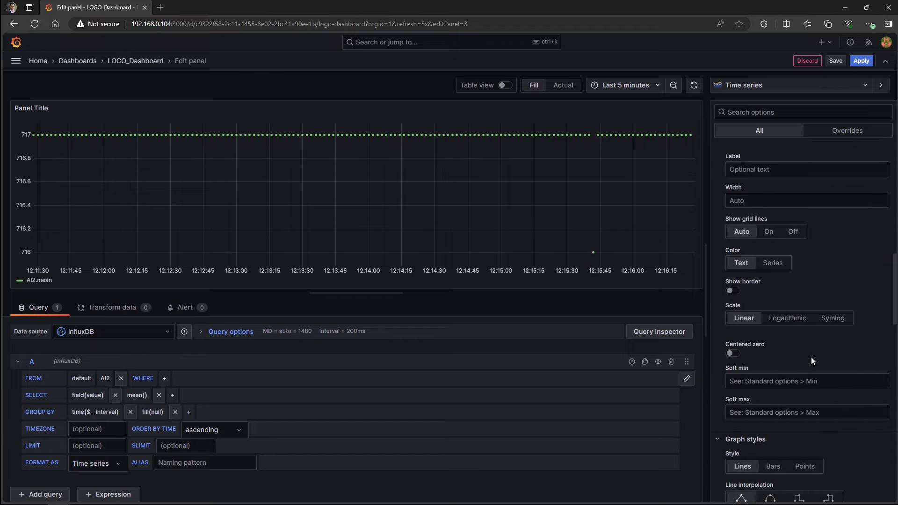
pyautogui.scroll(-5, 811, 357)
pyautogui.scroll(-1, 811, 357)
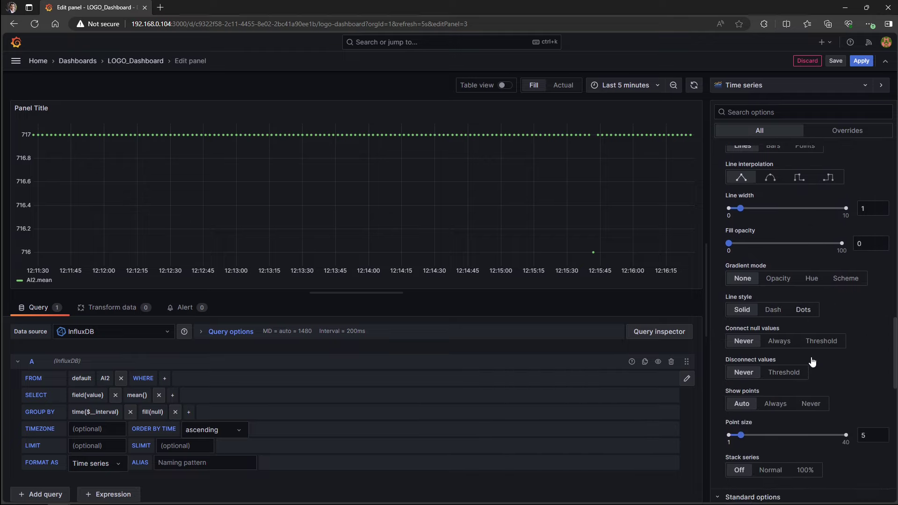
pyautogui.click(779, 341)
pyautogui.scroll(-8, 801, 399)
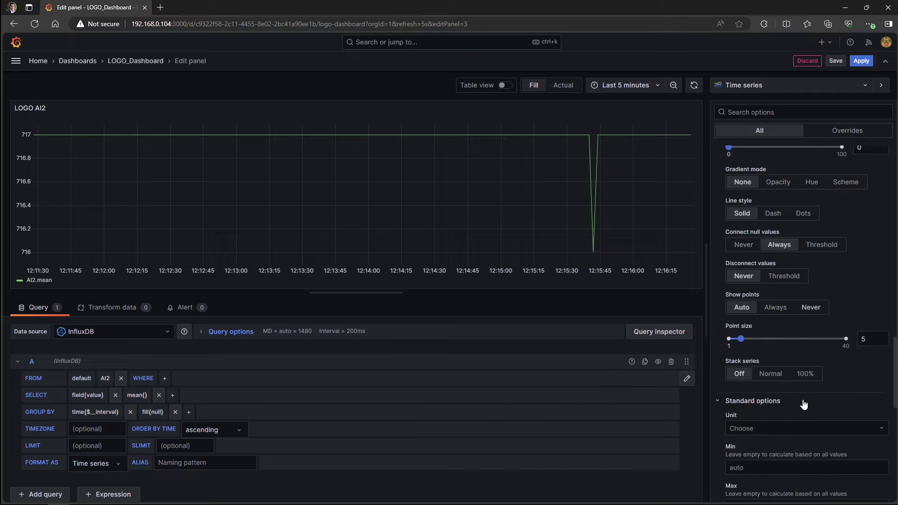
pyautogui.scroll(-3, 801, 398)
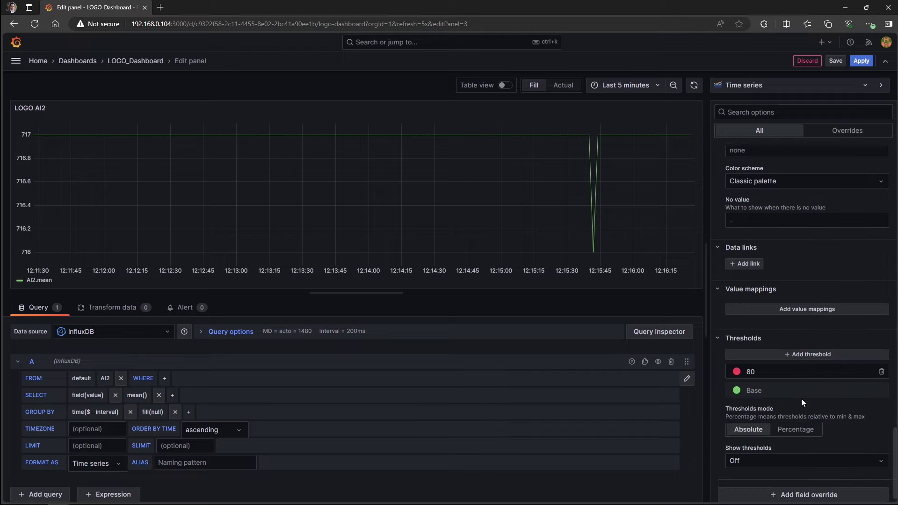
pyautogui.click(769, 364)
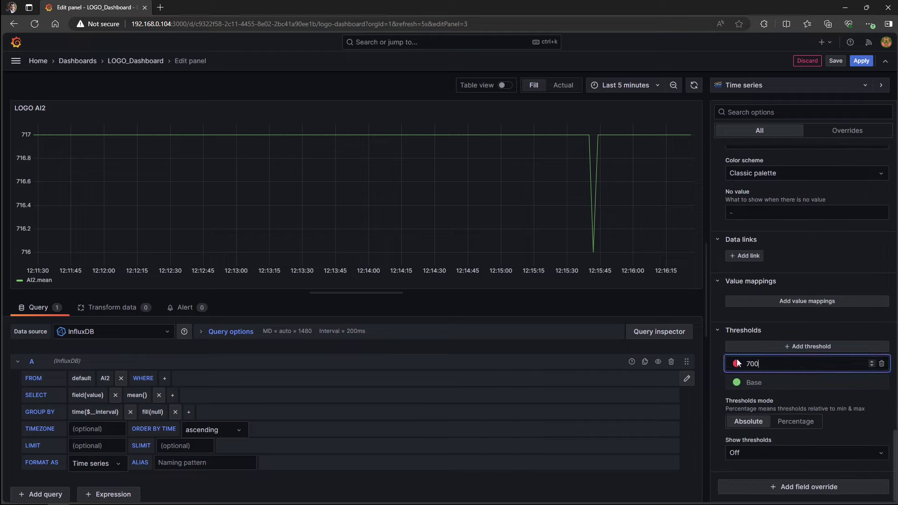
pyautogui.write('700')
pyautogui.scroll(15, 736, 358)
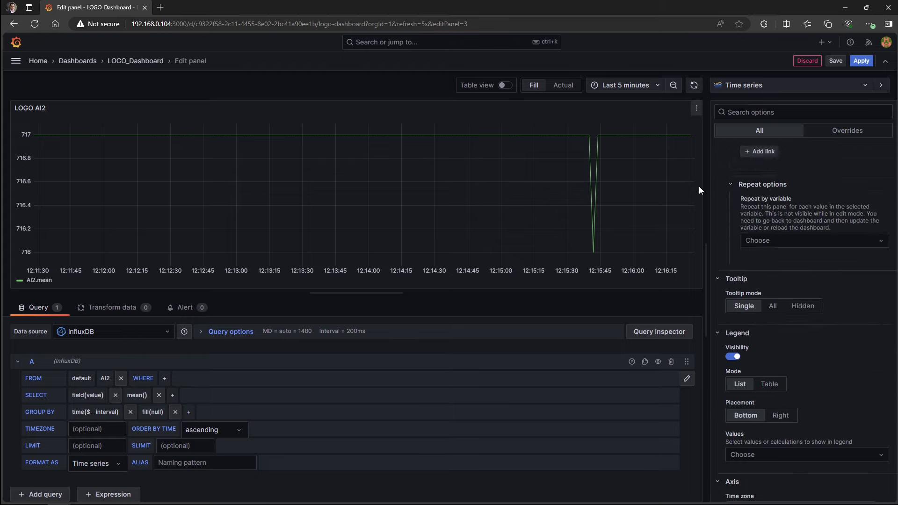
# - Apply the LOGO AI2 graph and place it under the LOG AI1 graph
pyautogui.click(861, 61)
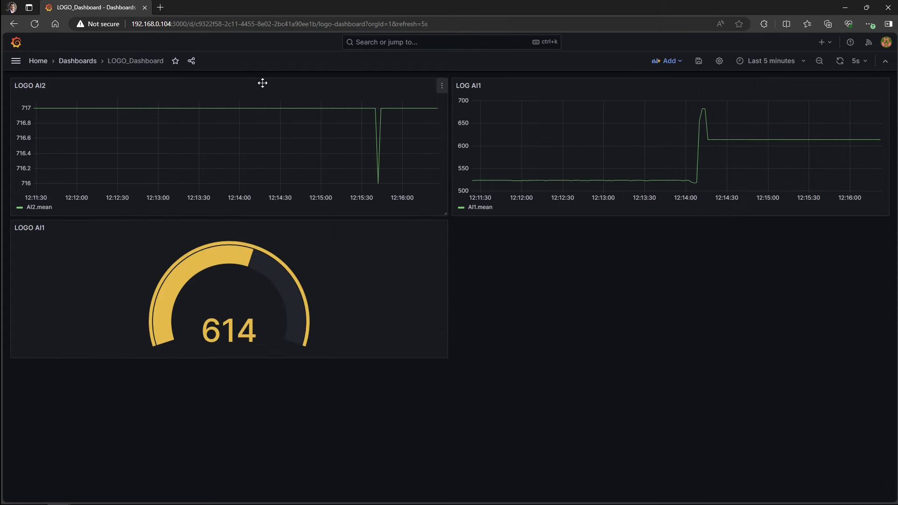
pyautogui.moveTo(262, 83); pyautogui.dragTo(673, 250)
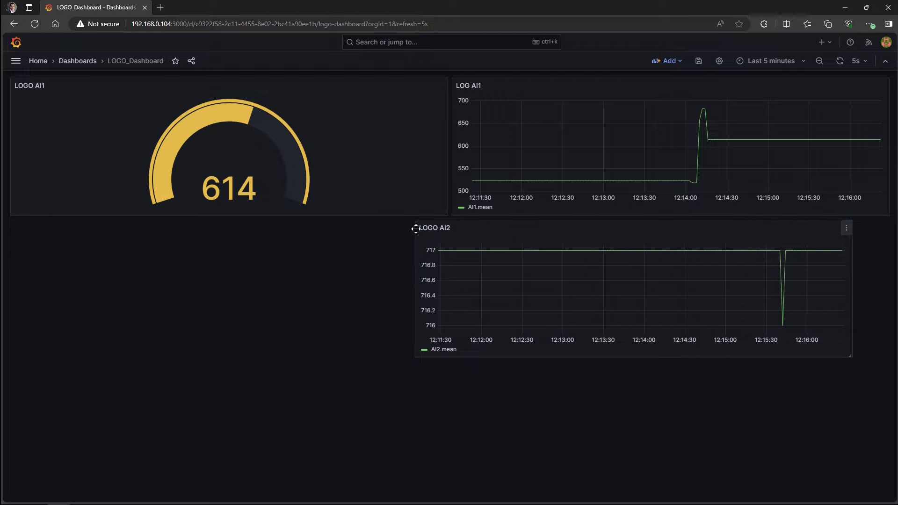
pyautogui.moveTo(553, 222); pyautogui.dragTo(587, 224)
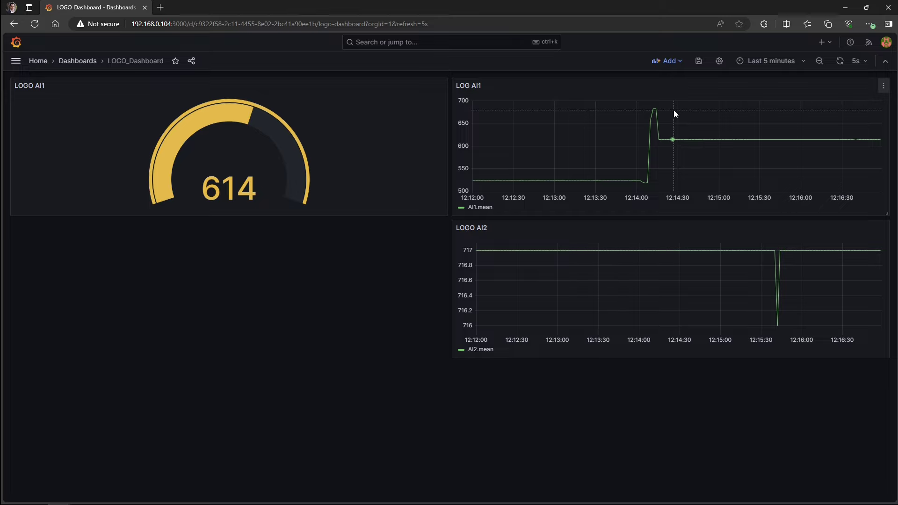
# - Add another visualization panel querying AI2 and make it a gauge
pyautogui.click(680, 62)
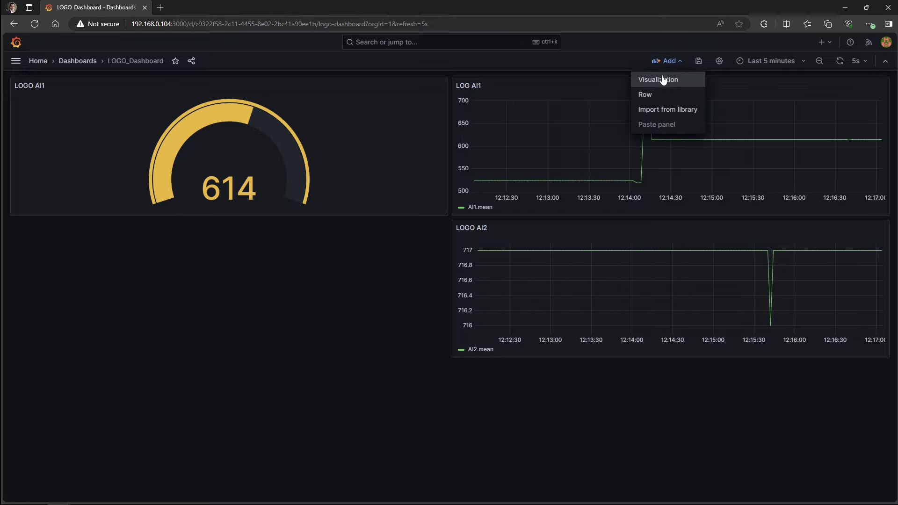
pyautogui.click(661, 80)
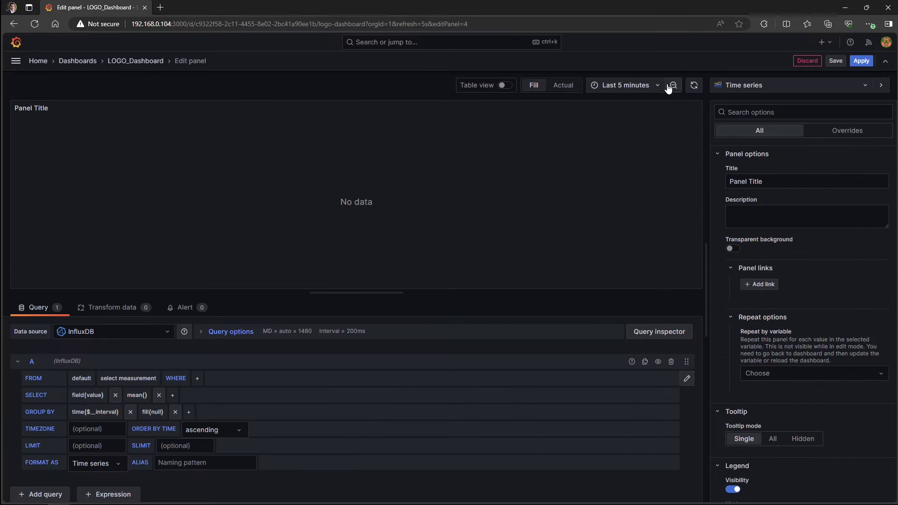
pyautogui.click(135, 378)
pyautogui.click(141, 364)
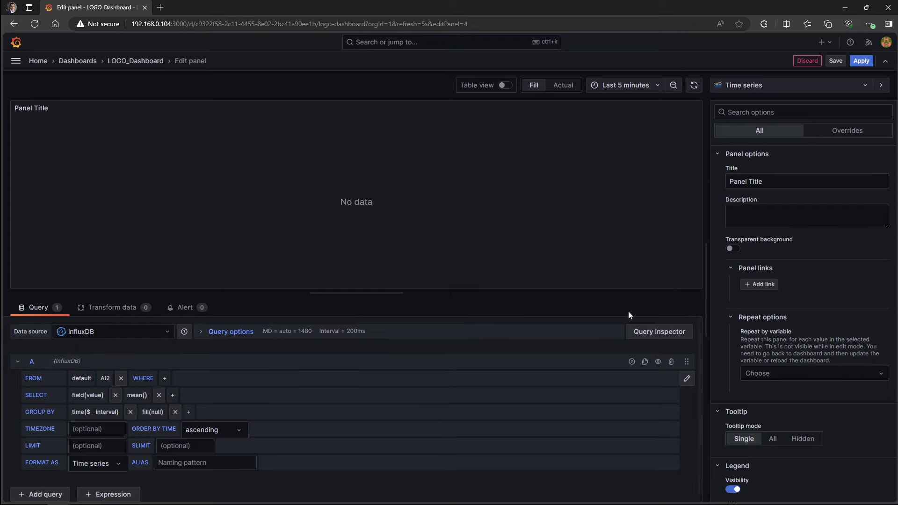
pyautogui.click(774, 89)
pyautogui.click(753, 220)
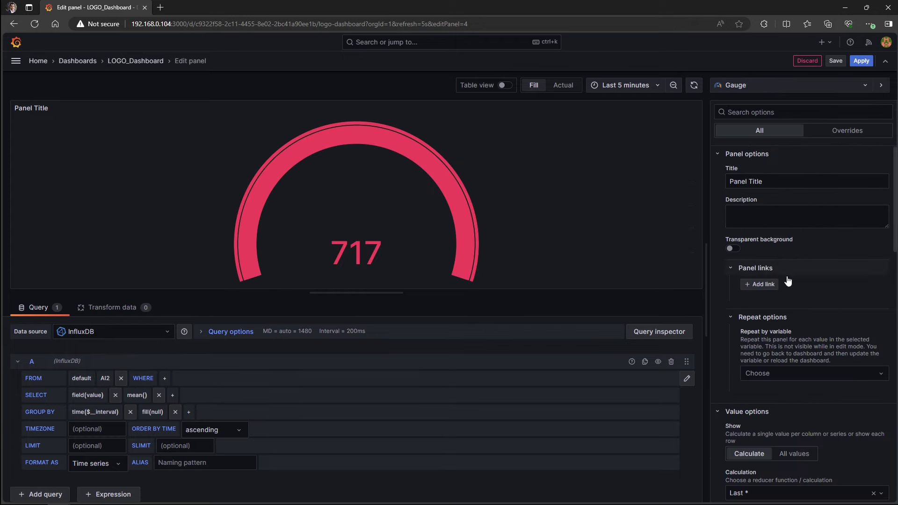
# - Give the AI2 gauge thresholds of 700 and 500, then apply it to the dashboard
pyautogui.scroll(-15, 795, 343)
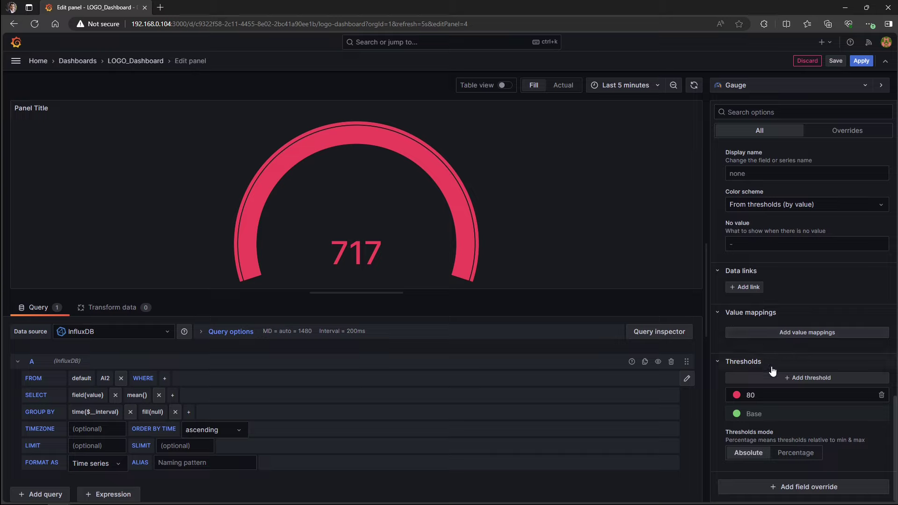
pyautogui.doubleClick(730, 393)
pyautogui.write('700')
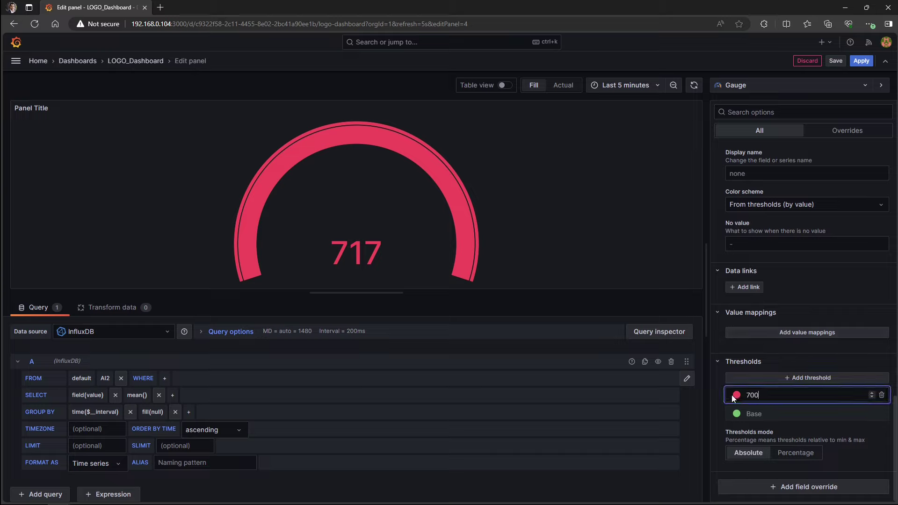
pyautogui.click(774, 415)
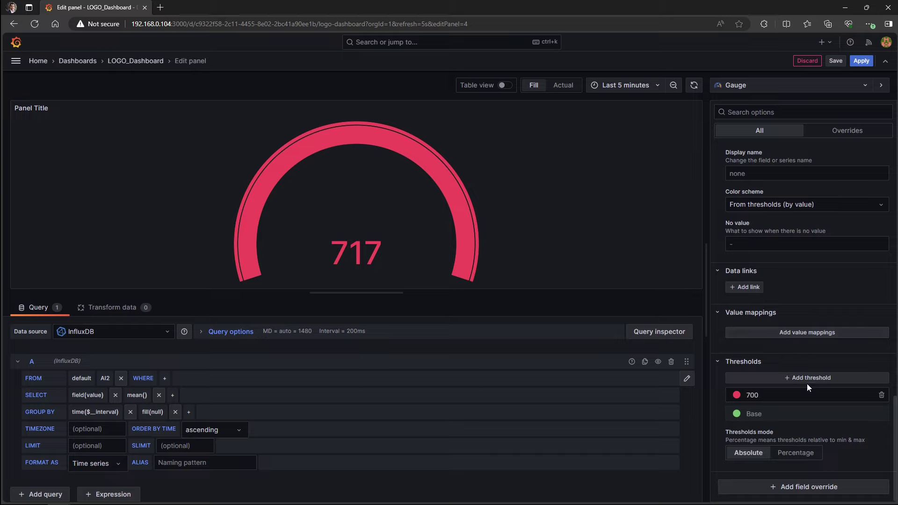
pyautogui.click(807, 378)
pyautogui.click(767, 411)
pyautogui.doubleClick(766, 397)
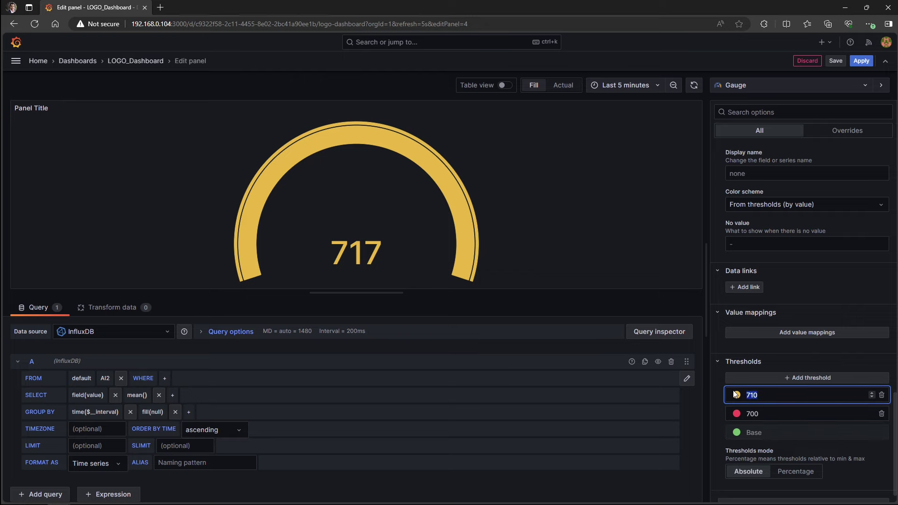
pyautogui.write('500')
pyautogui.click(860, 65)
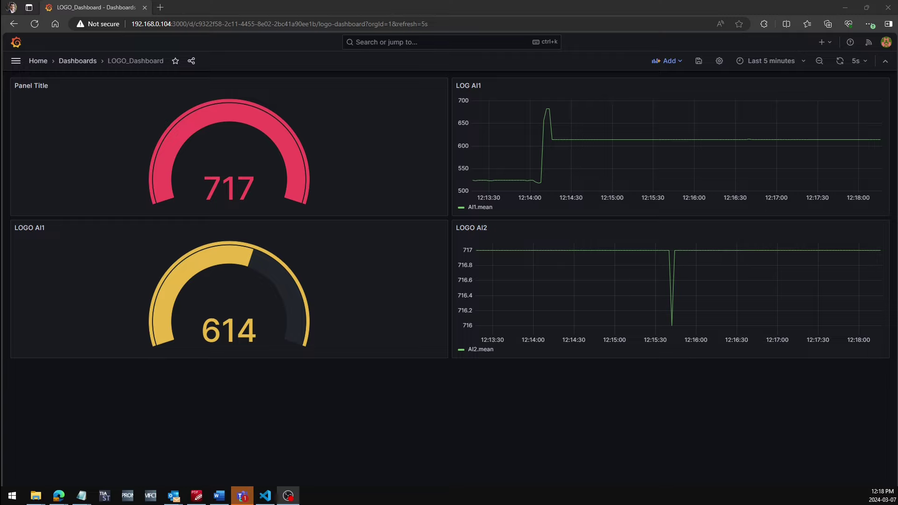
# - Bring the Edge browser window showing the dashboard back into focus
pyautogui.click(718, 452)
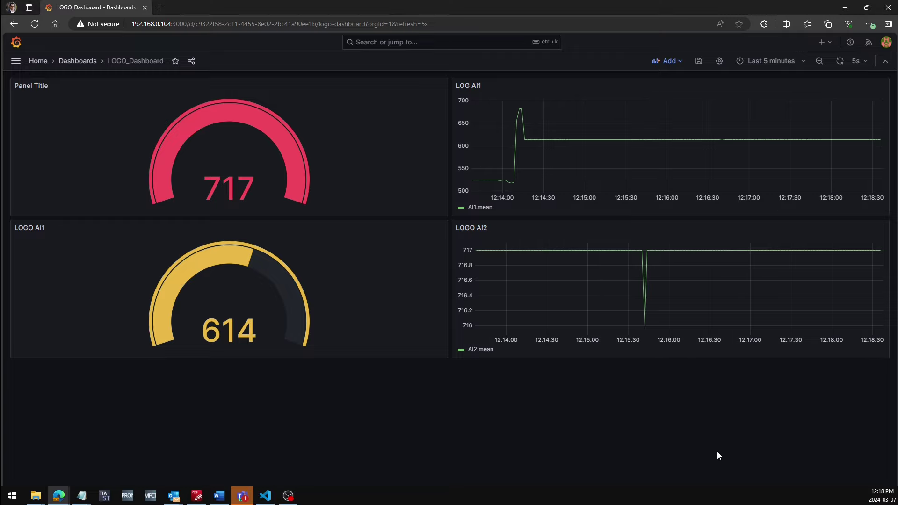